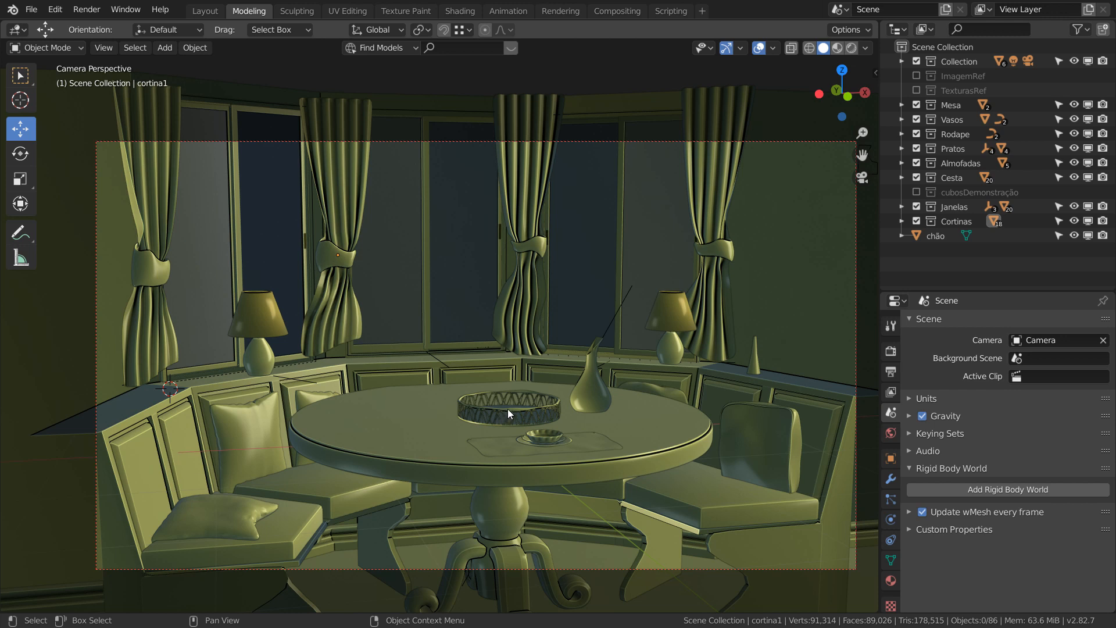
Select the basket's rim and a lattice piece, then extend the selection to everything in the same collection with Select Grouped
{"action": "left_click", "coordinate": [507, 410]}
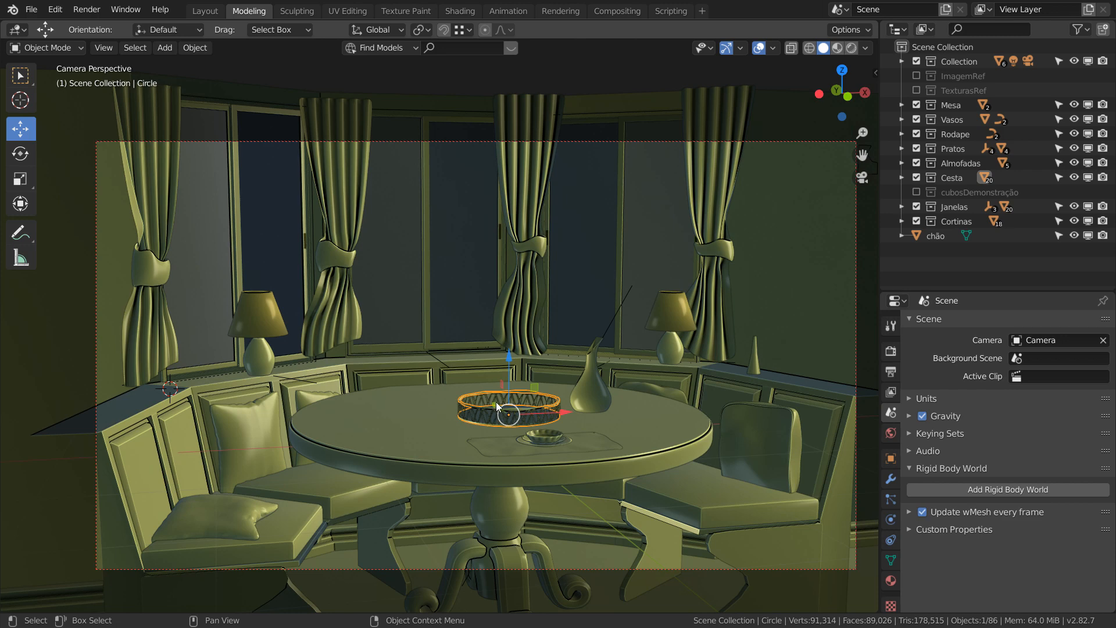
{"action": "scroll", "coordinate": [509, 421], "scroll_direction": "up", "scroll_amount": 4}
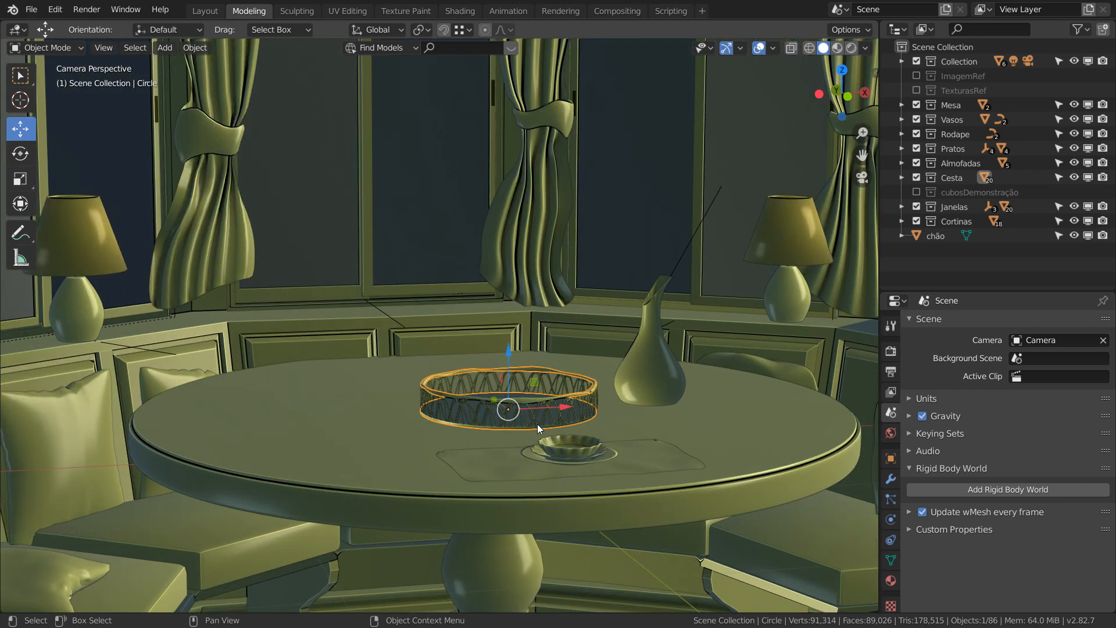
{"action": "scroll", "coordinate": [537, 425], "scroll_direction": "up", "scroll_amount": 3}
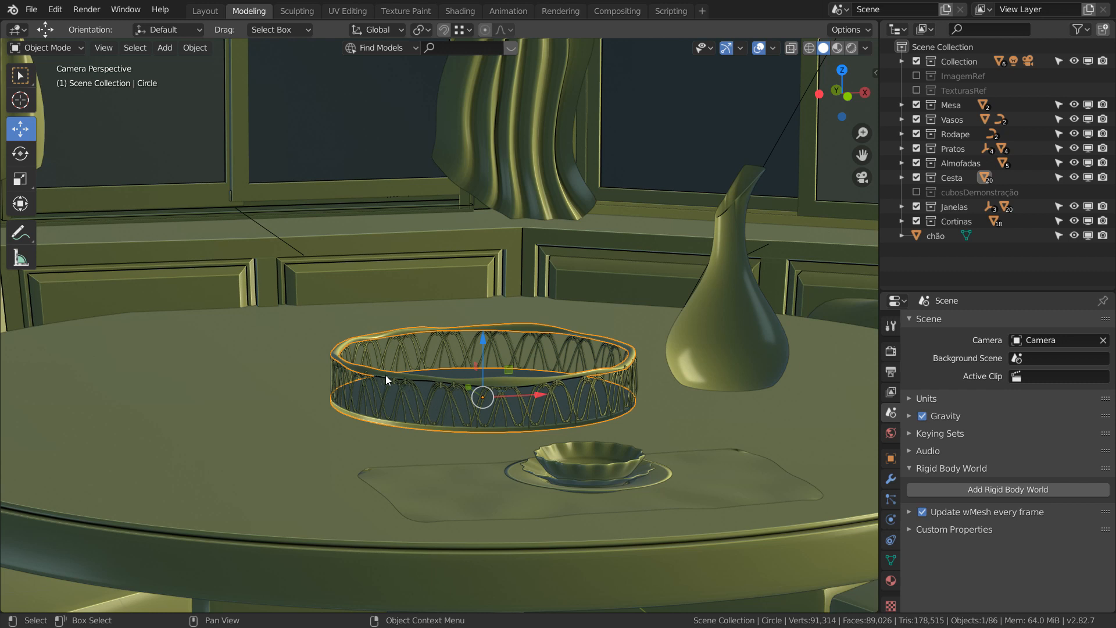
{"action": "left_click", "coordinate": [431, 396], "text": "shift"}
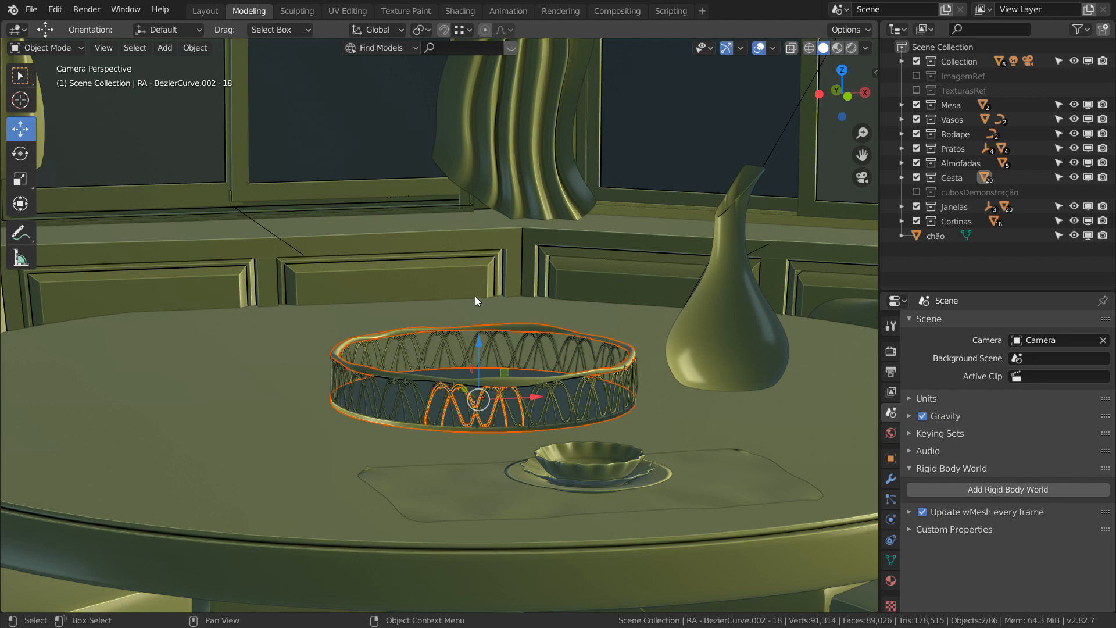
{"action": "key", "text": "shift+g"}
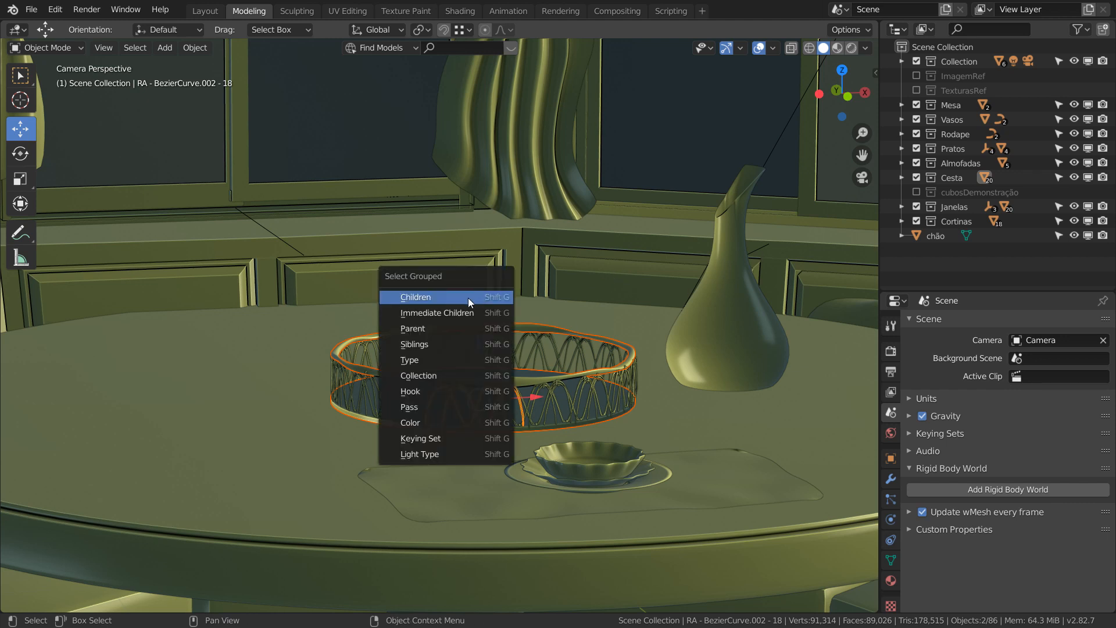
{"action": "left_click", "coordinate": [432, 380]}
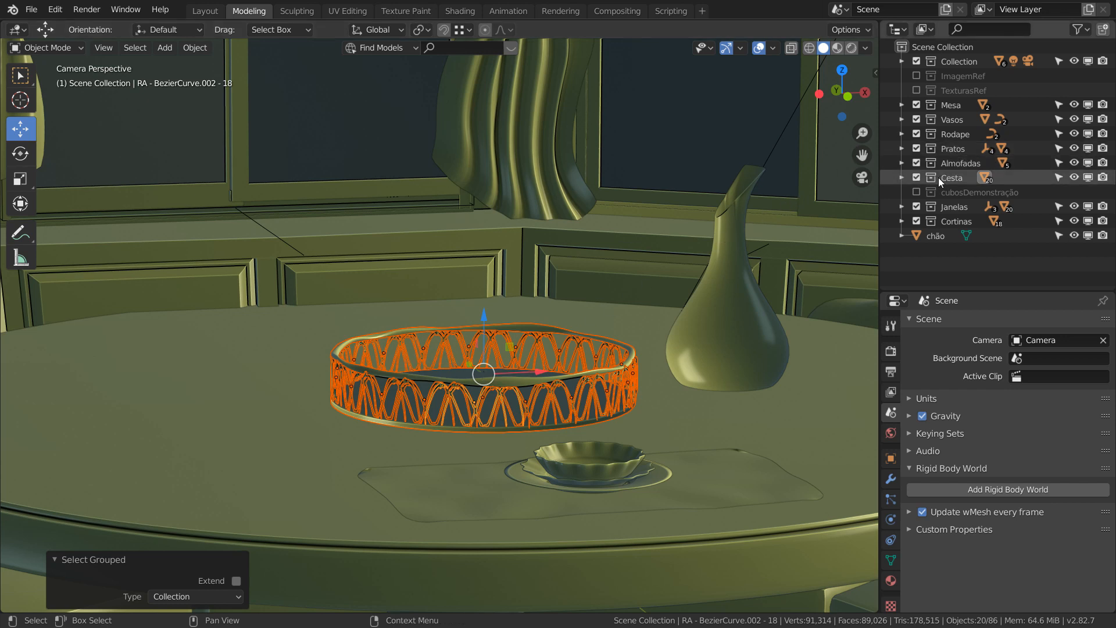
Examine which objects are inside the Cesta collection, then collapse its listing again
{"action": "left_click", "coordinate": [900, 178]}
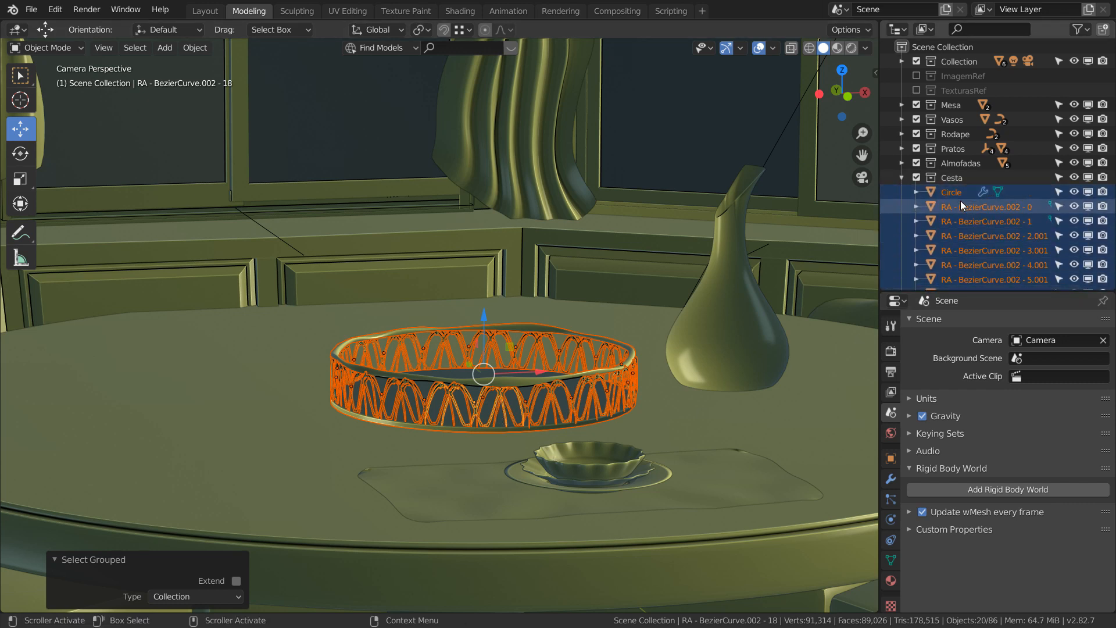
{"action": "scroll", "coordinate": [989, 232], "scroll_direction": "down", "scroll_amount": 7}
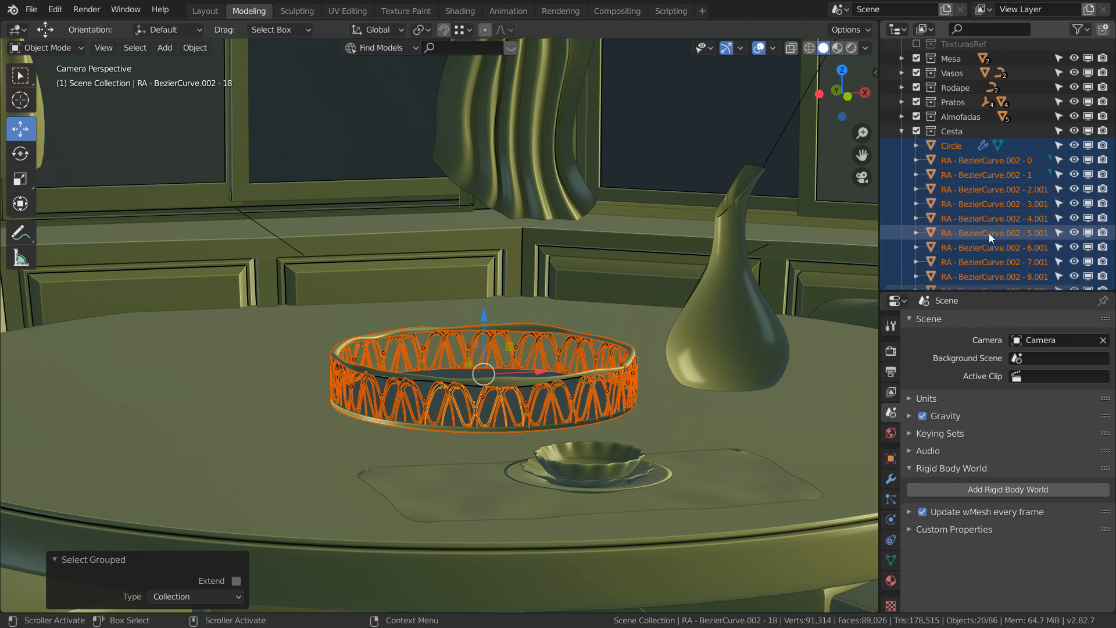
{"action": "scroll", "coordinate": [989, 233], "scroll_direction": "down", "scroll_amount": 2}
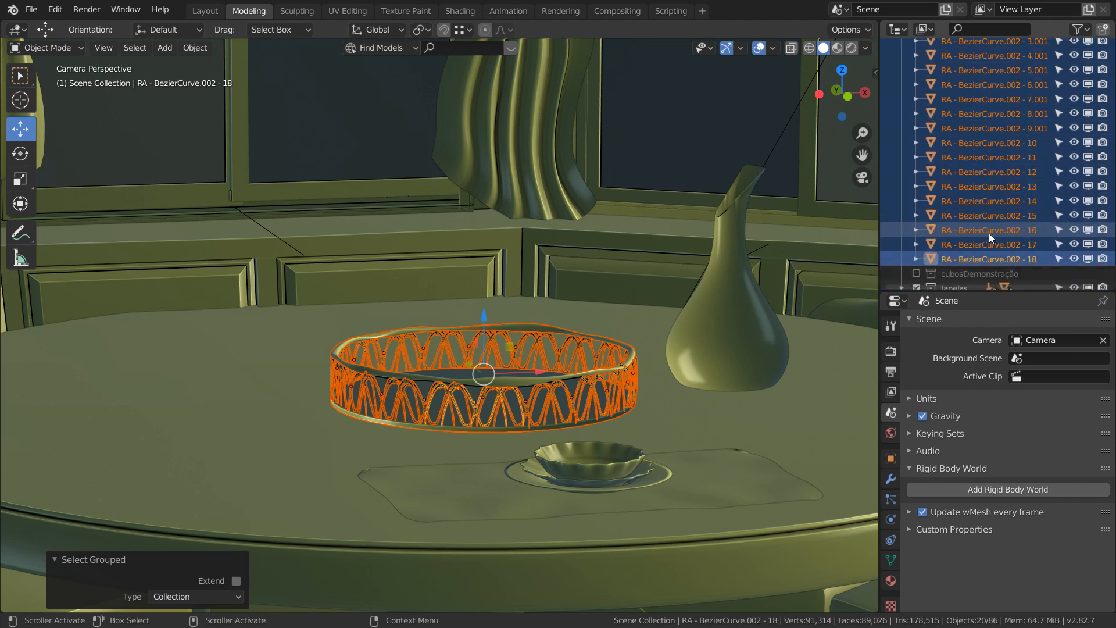
{"action": "scroll", "coordinate": [989, 233], "scroll_direction": "up", "scroll_amount": 5}
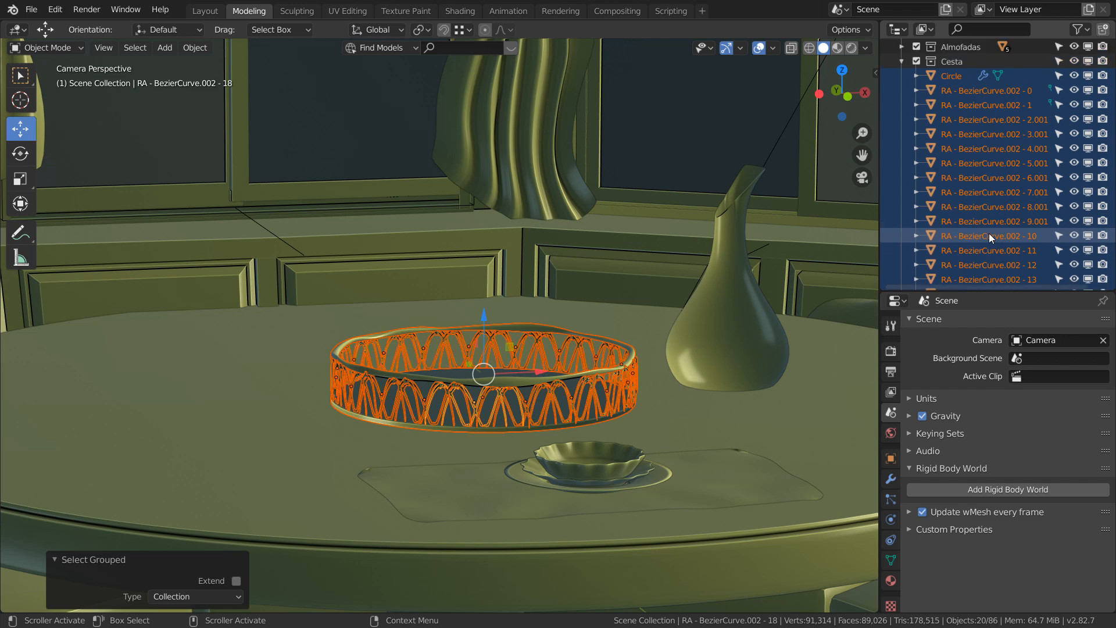
{"action": "scroll", "coordinate": [989, 232], "scroll_direction": "up", "scroll_amount": 3}
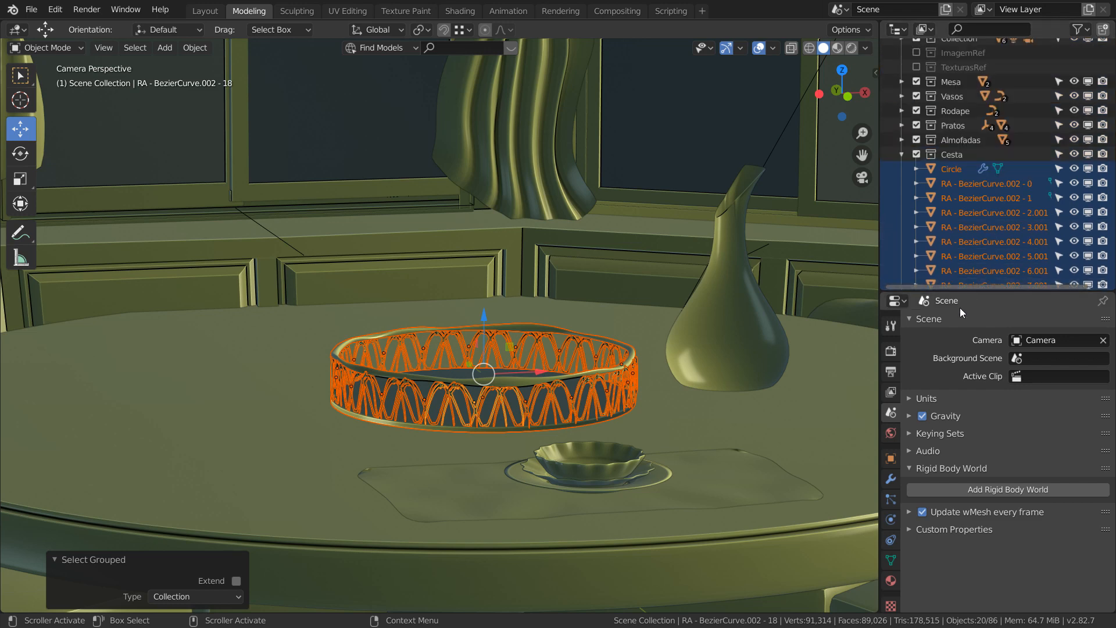
{"action": "left_click", "coordinate": [901, 154]}
Add Rigid Body physics to the active basket lattice piece, with type Passive and collision shape Mesh
{"action": "left_click_drag", "start_coordinate": [989, 291], "coordinate": [989, 144]}
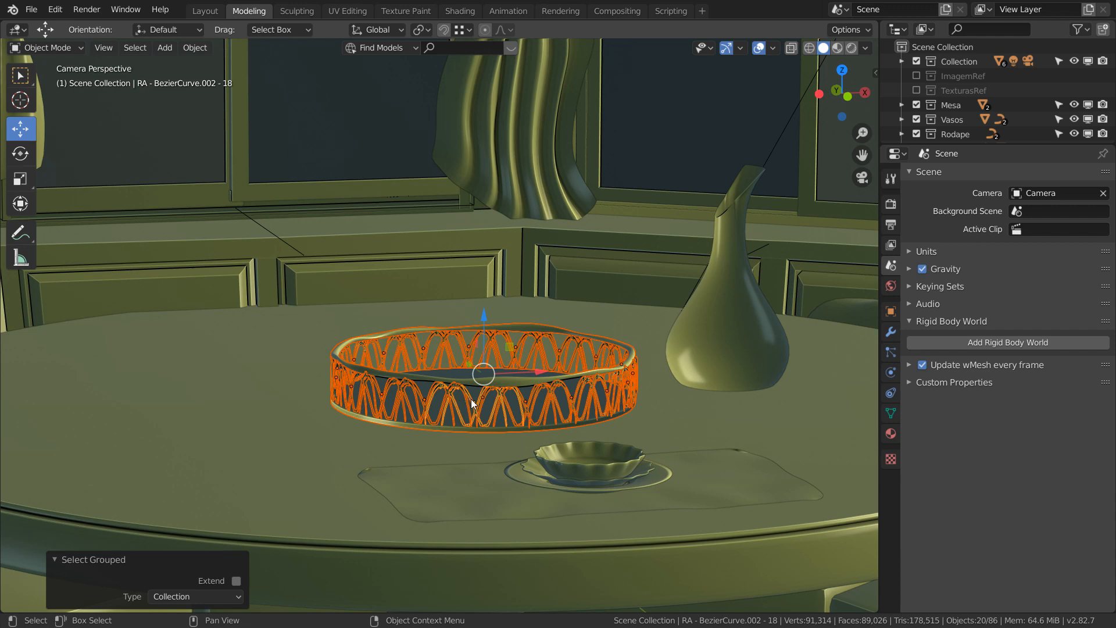
{"action": "key", "text": "KP_Decimal"}
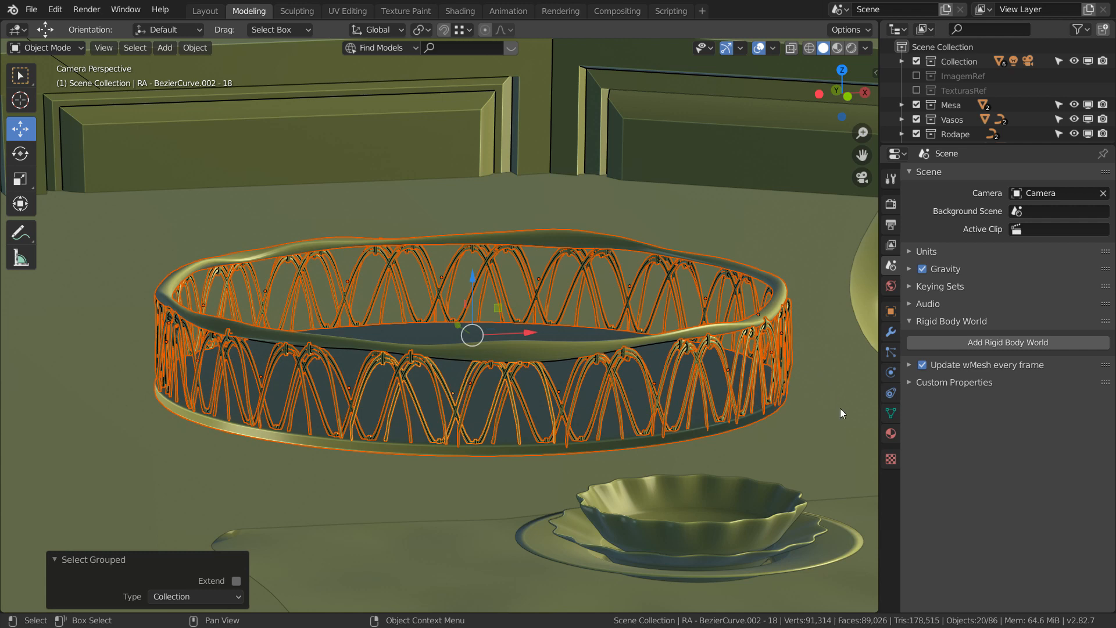
{"action": "left_click", "coordinate": [891, 372]}
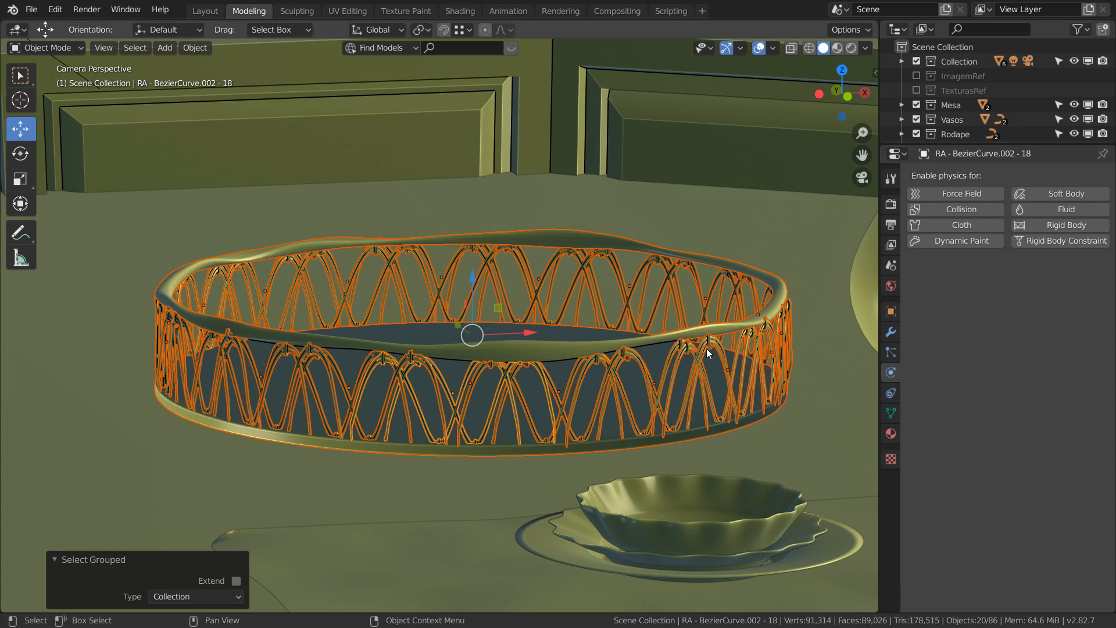
{"action": "left_click", "coordinate": [1038, 226]}
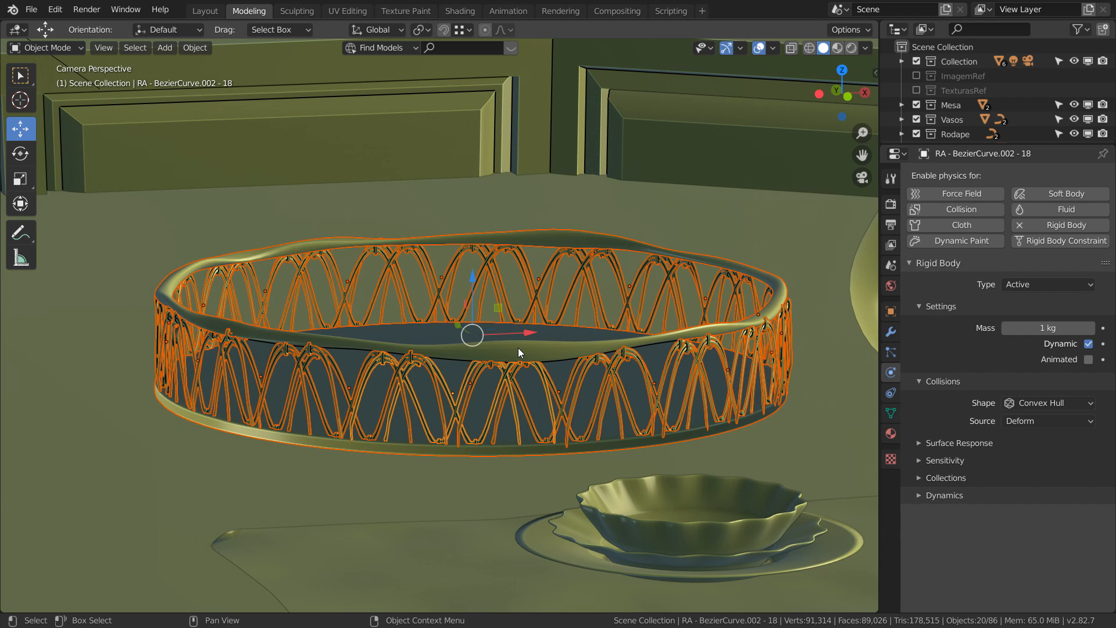
{"action": "left_click", "coordinate": [1035, 285]}
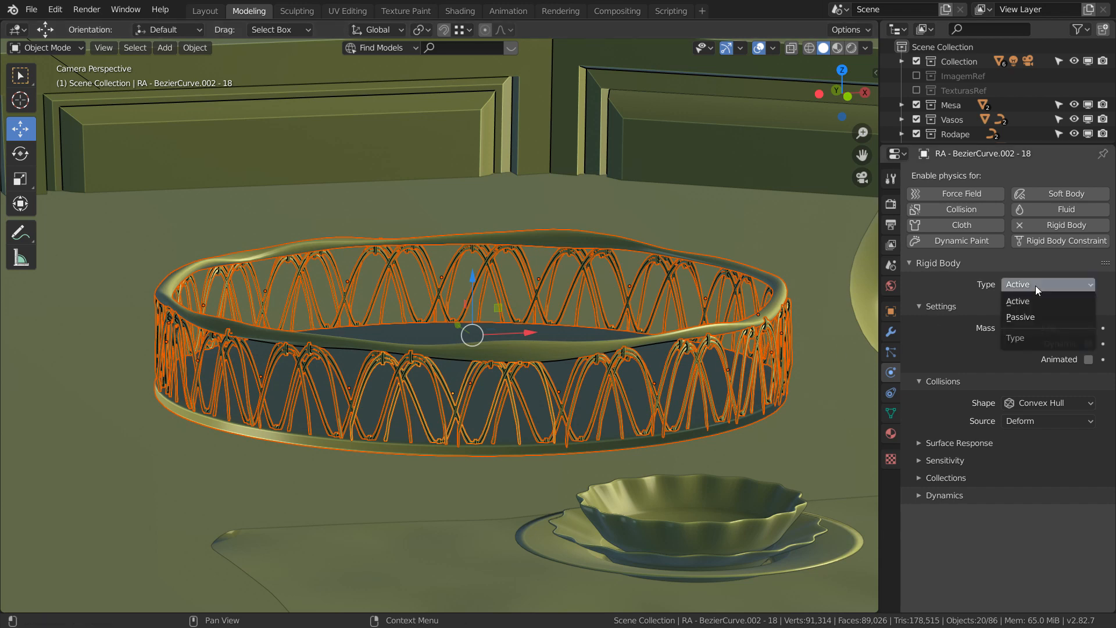
{"action": "left_click", "coordinate": [1028, 317]}
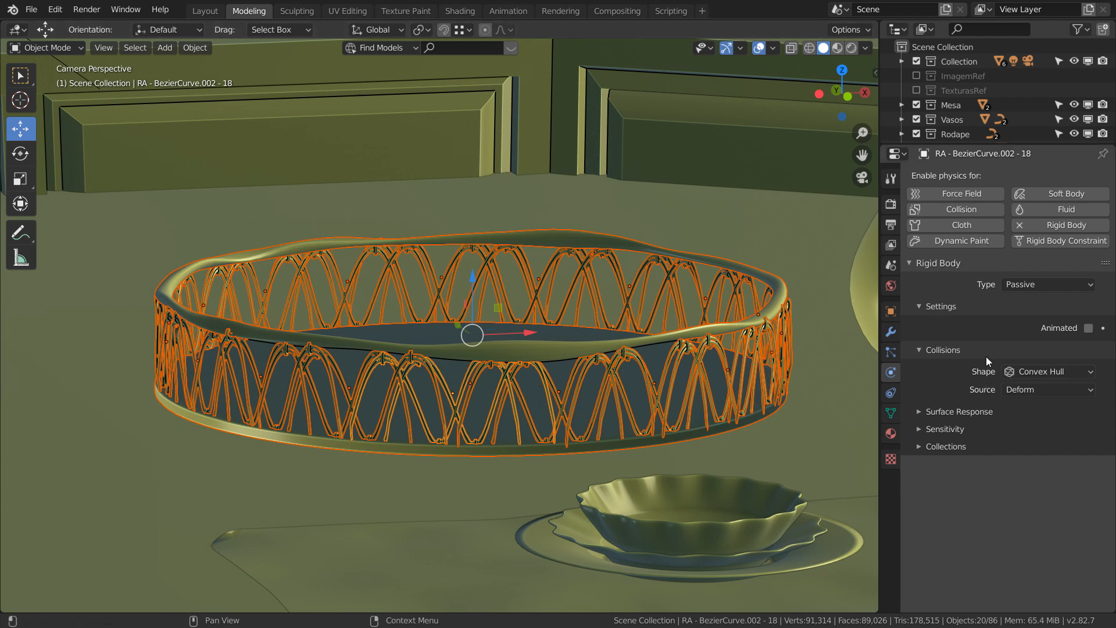
{"action": "left_click", "coordinate": [1039, 371]}
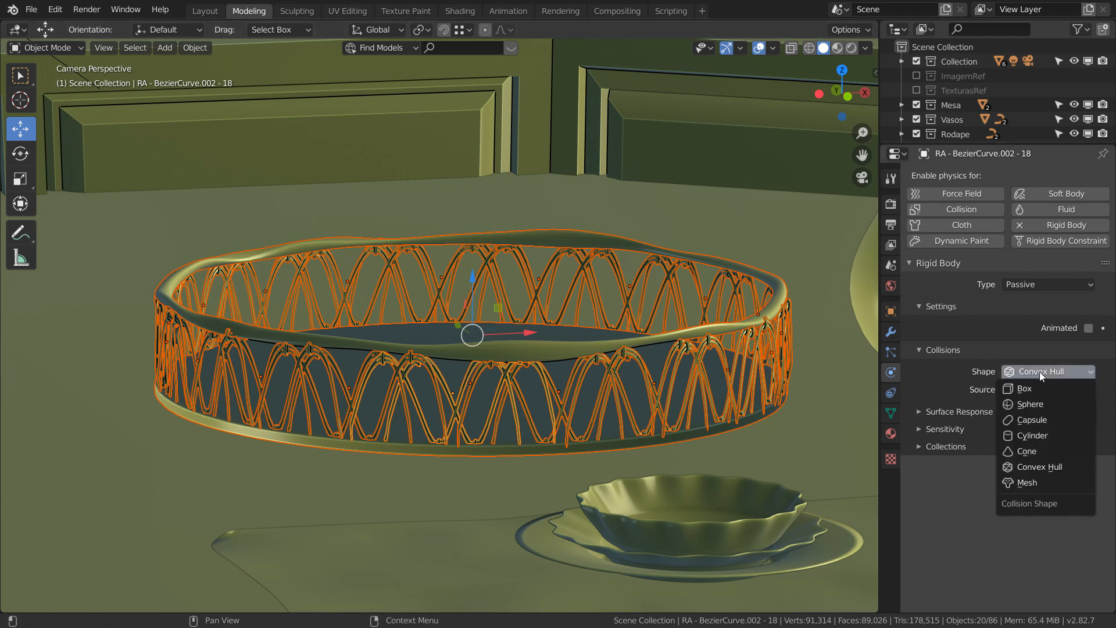
{"action": "left_click", "coordinate": [1034, 482]}
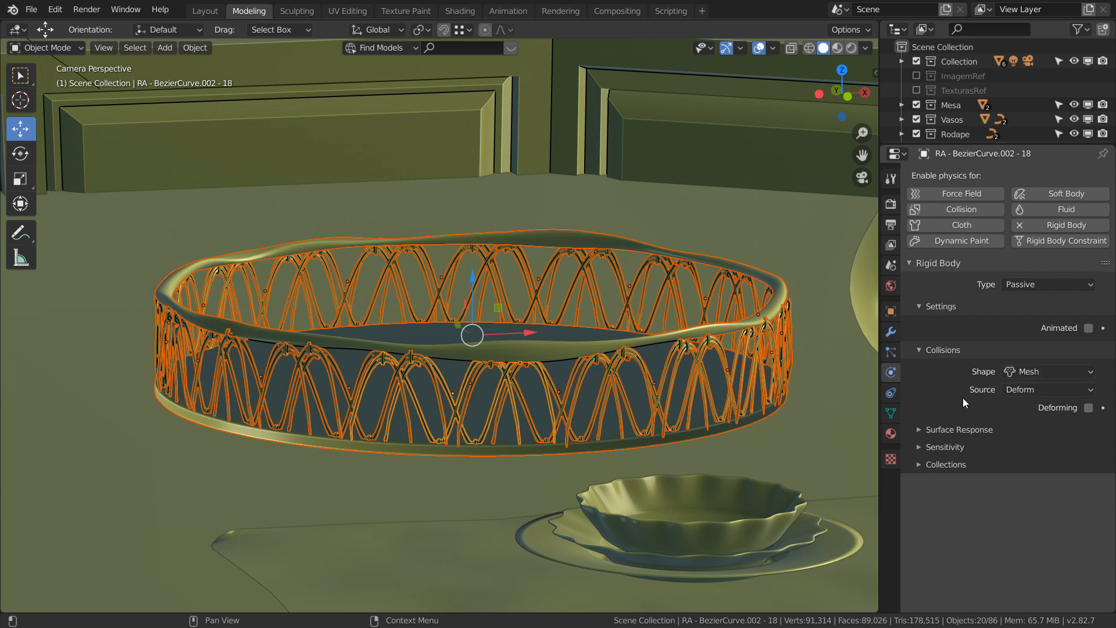
Set the lattice piece's rigid body friction to 0 and its collision margin to 0.01 m
{"action": "left_click", "coordinate": [921, 430]}
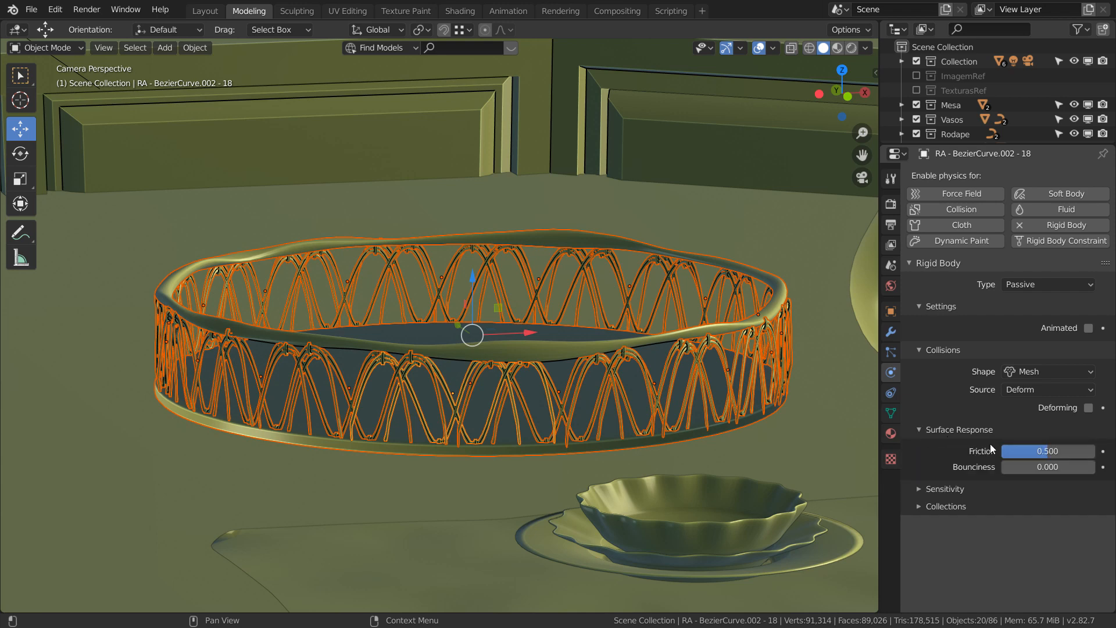
{"action": "left_click", "coordinate": [1049, 452]}
{"action": "type", "text": "0.021"}
{"action": "left_click_drag", "start_coordinate": [1004, 452], "coordinate": [1001, 452]}
{"action": "left_click", "coordinate": [919, 489]}
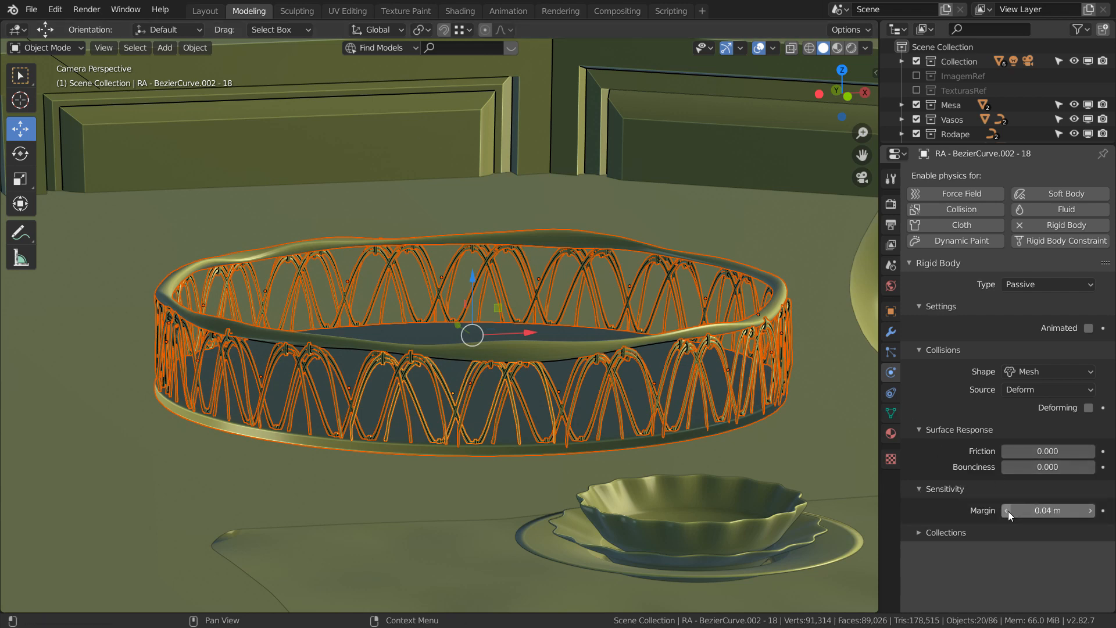
{"action": "left_click", "coordinate": [1007, 511]}
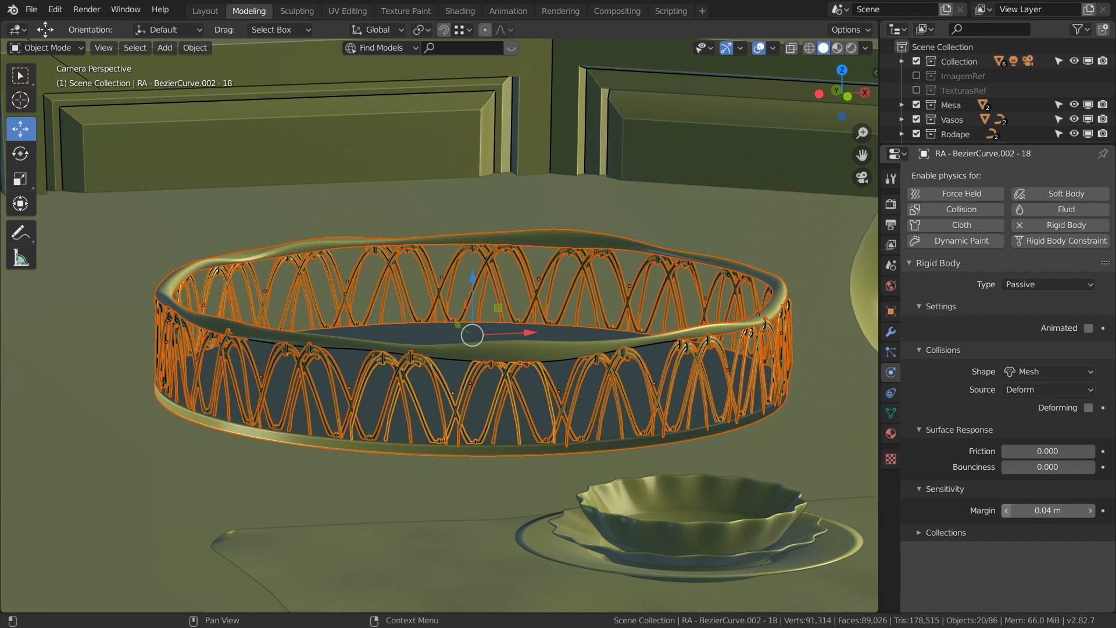
{"action": "left_click", "coordinate": [1047, 510]}
{"action": "type", "text": ".01"}
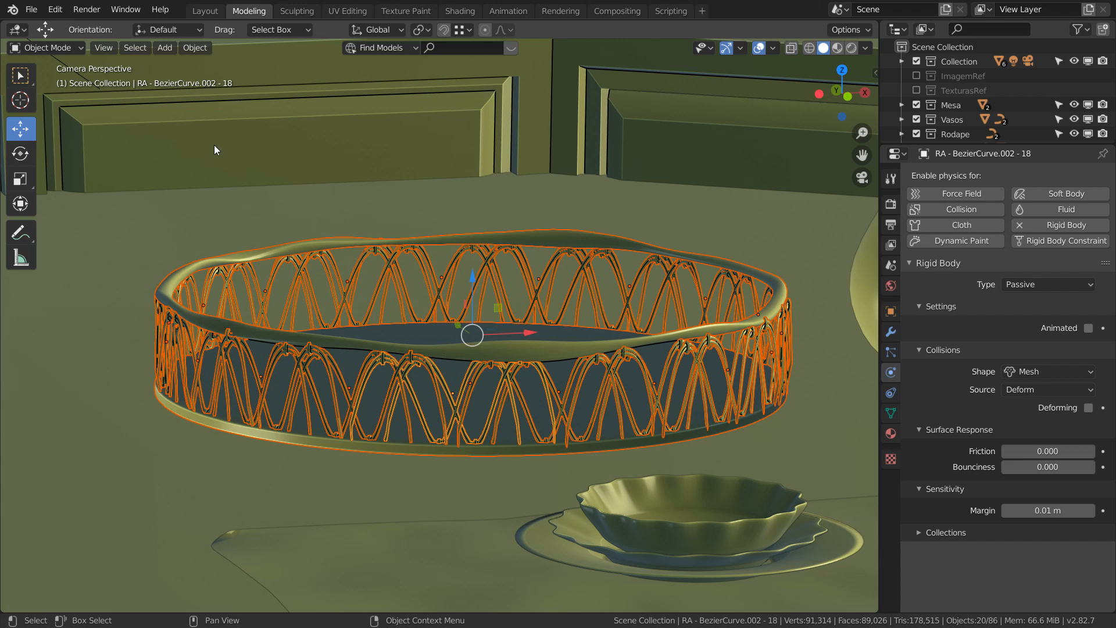
Copy the active piece's rigid body settings to all selected basket objects with Copy from Active
{"action": "left_click", "coordinate": [192, 49]}
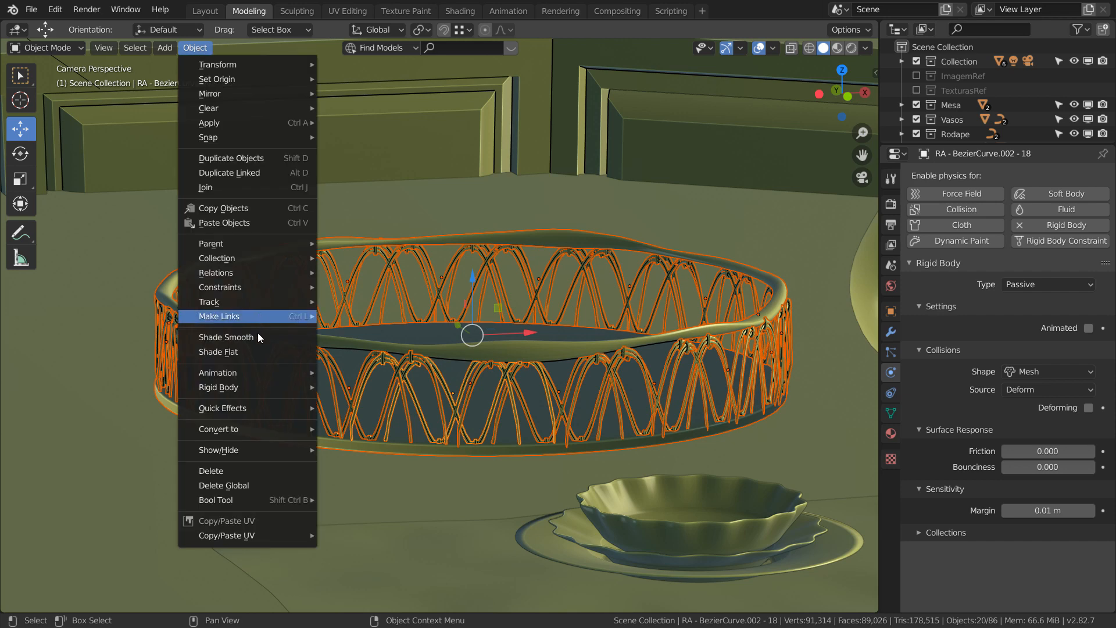
{"action": "mouse_move", "coordinate": [264, 387]}
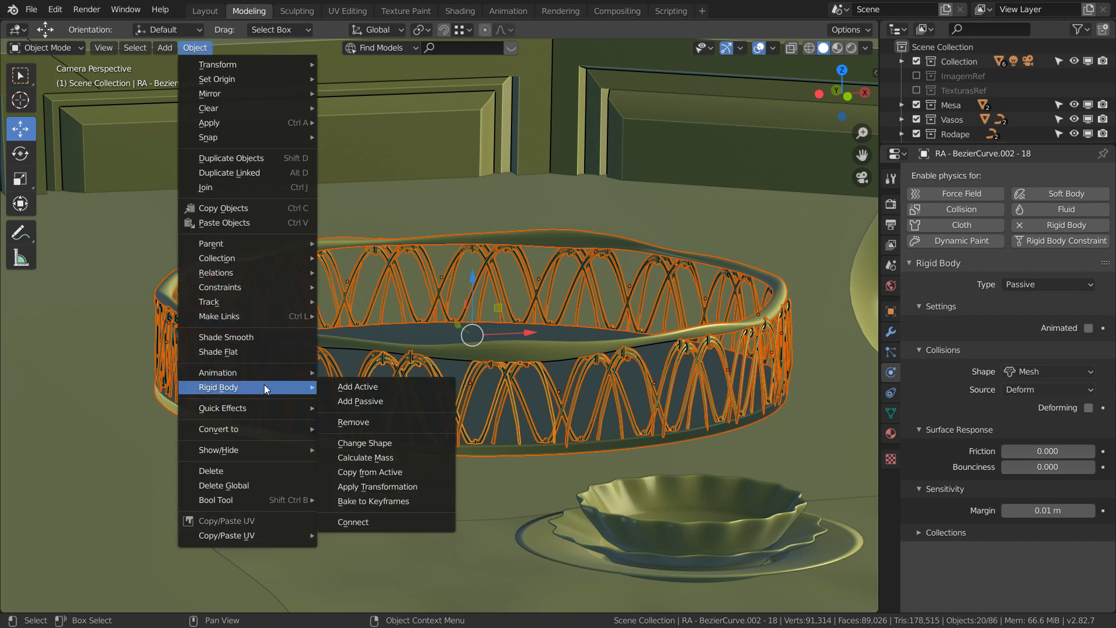
{"action": "left_click", "coordinate": [372, 473]}
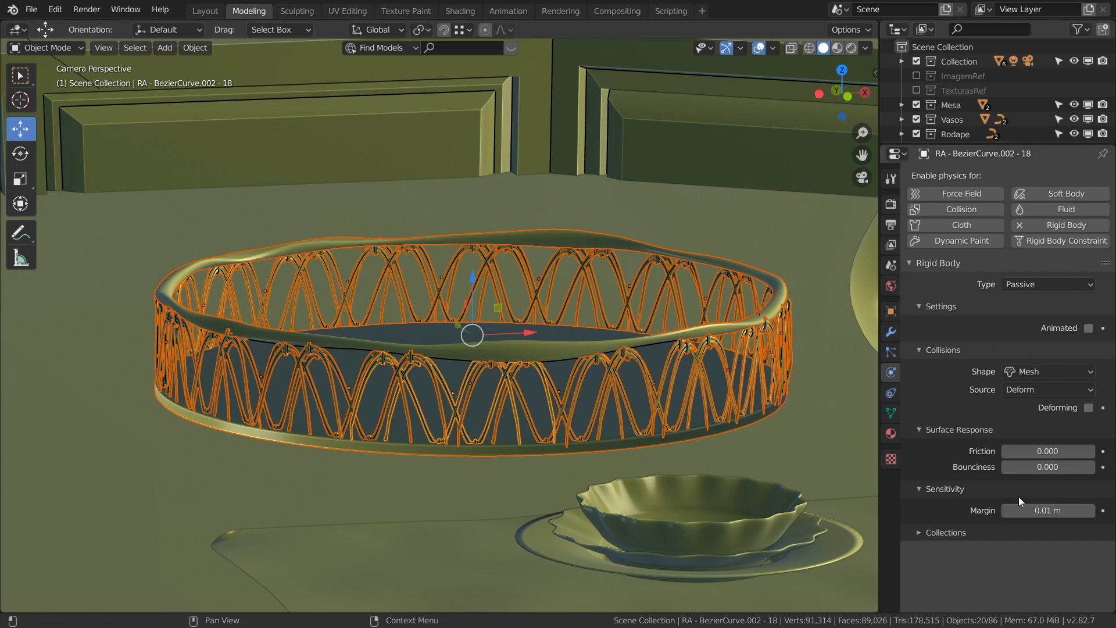
Add an ico sphere mesh with 1 subdivision and a radius of 0.08 m
{"action": "scroll", "coordinate": [500, 322], "scroll_direction": "down", "scroll_amount": 5}
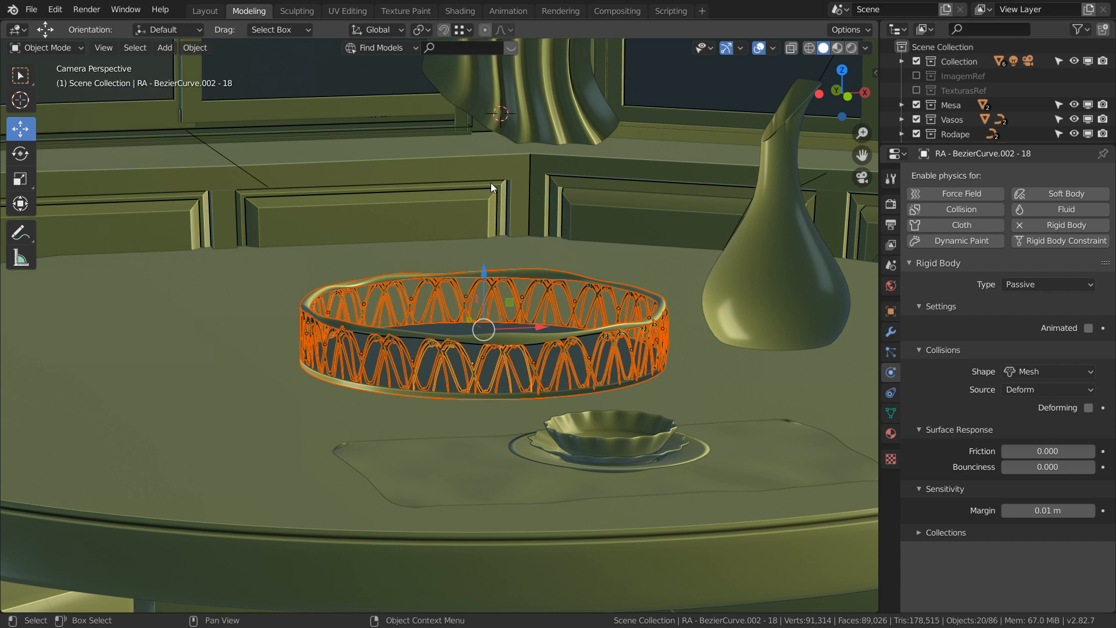
{"action": "key", "text": "shift+a"}
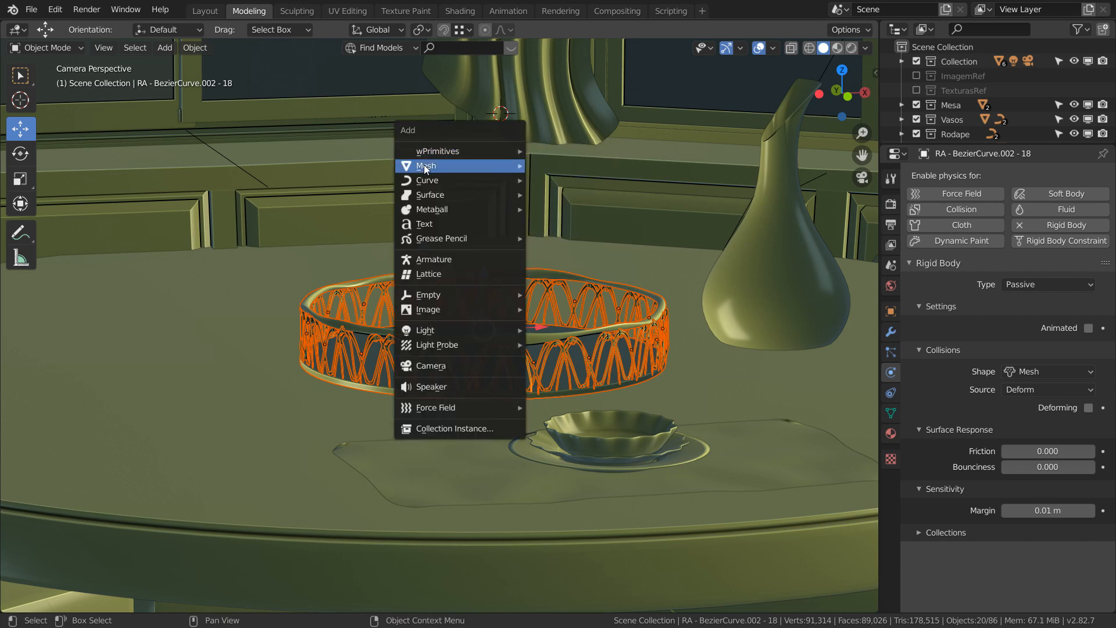
{"action": "mouse_move", "coordinate": [479, 165]}
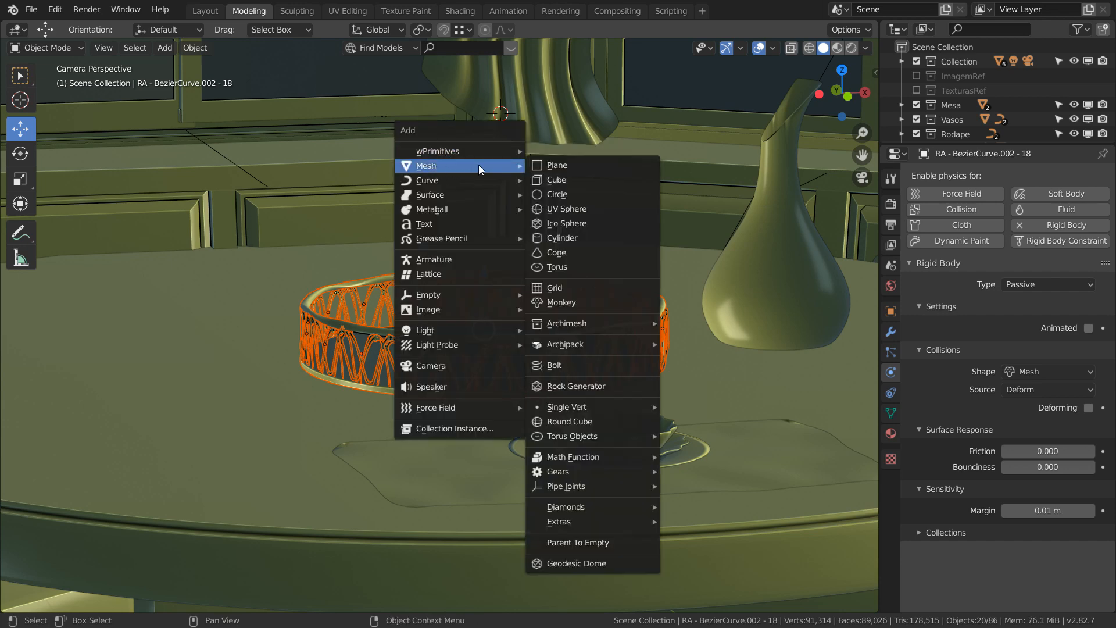
{"action": "left_click", "coordinate": [577, 224]}
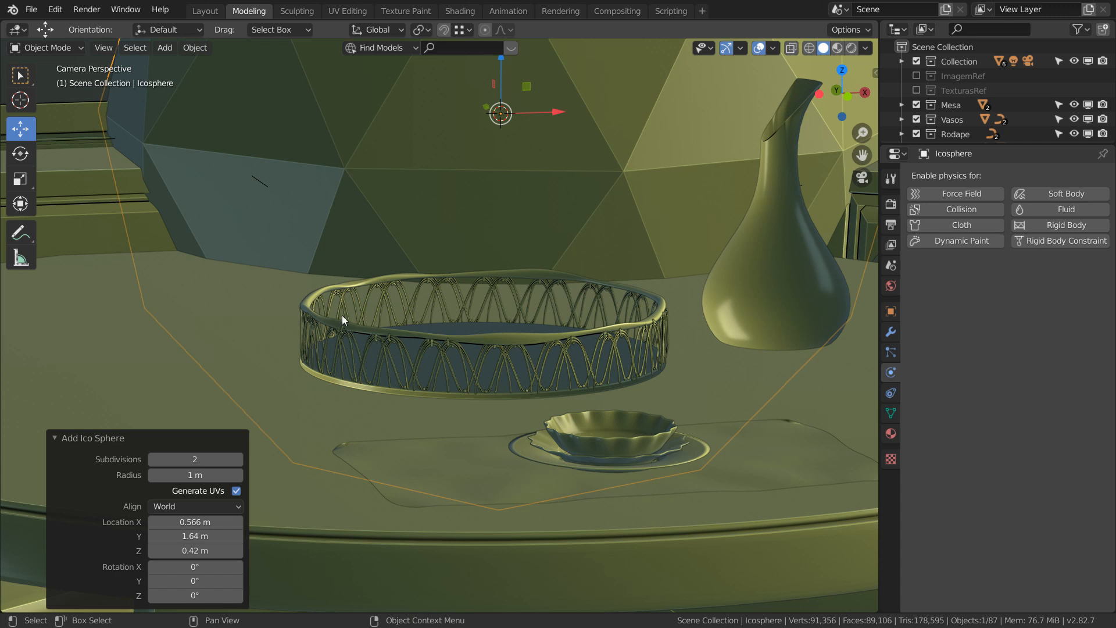
{"action": "left_click", "coordinate": [152, 460]}
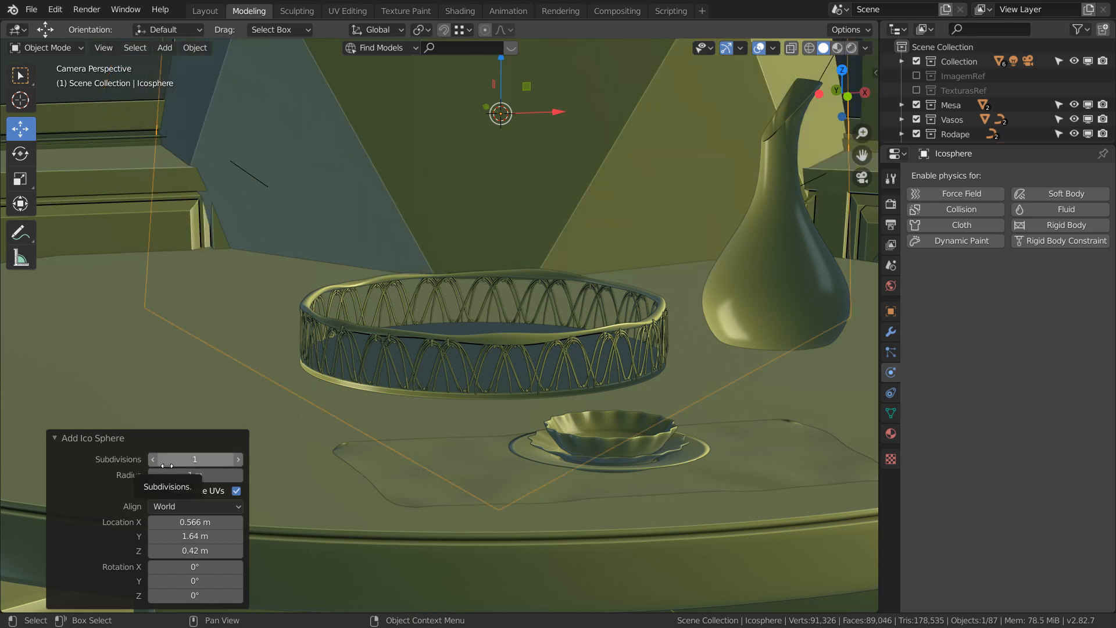
{"action": "left_click_drag", "start_coordinate": [222, 475], "coordinate": [155, 476]}
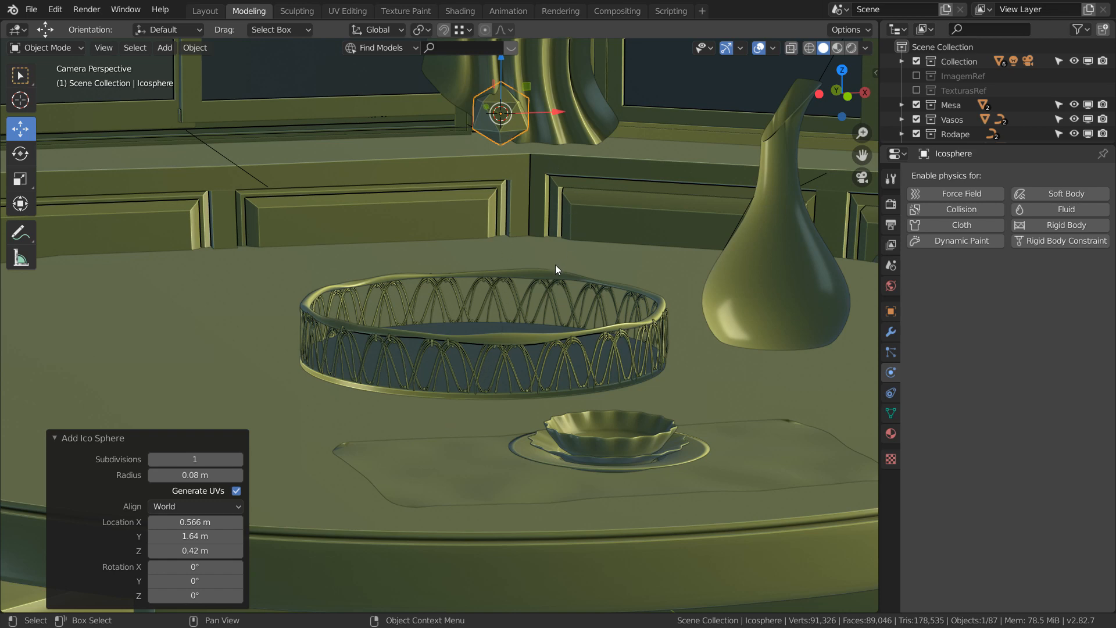
In top view, move the ico sphere over the inside of the basket, shifting it about -0.67 m along X
{"action": "key", "text": "KP_7"}
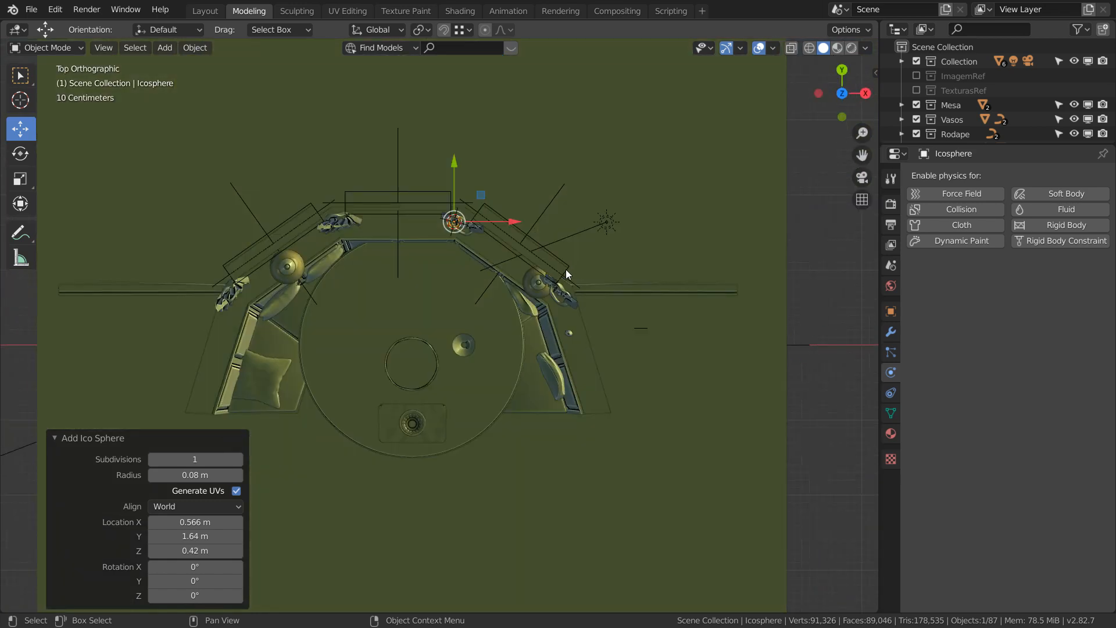
{"action": "left_click_drag", "start_coordinate": [454, 169], "coordinate": [454, 319]}
{"action": "left_click_drag", "start_coordinate": [503, 377], "coordinate": [457, 368]}
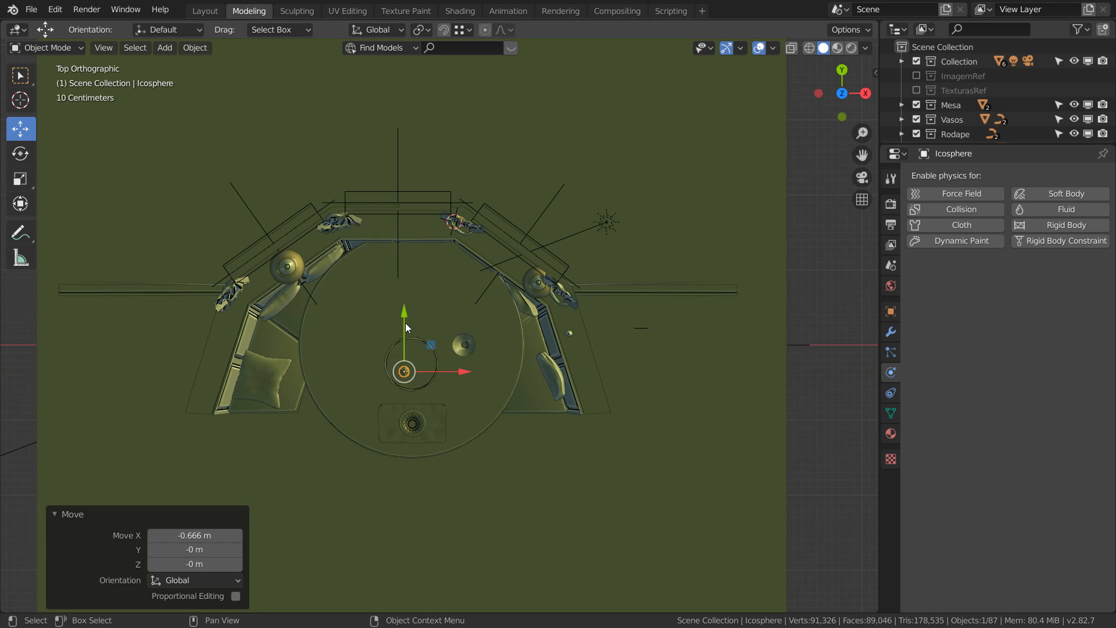
{"action": "left_click_drag", "start_coordinate": [406, 324], "coordinate": [407, 320]}
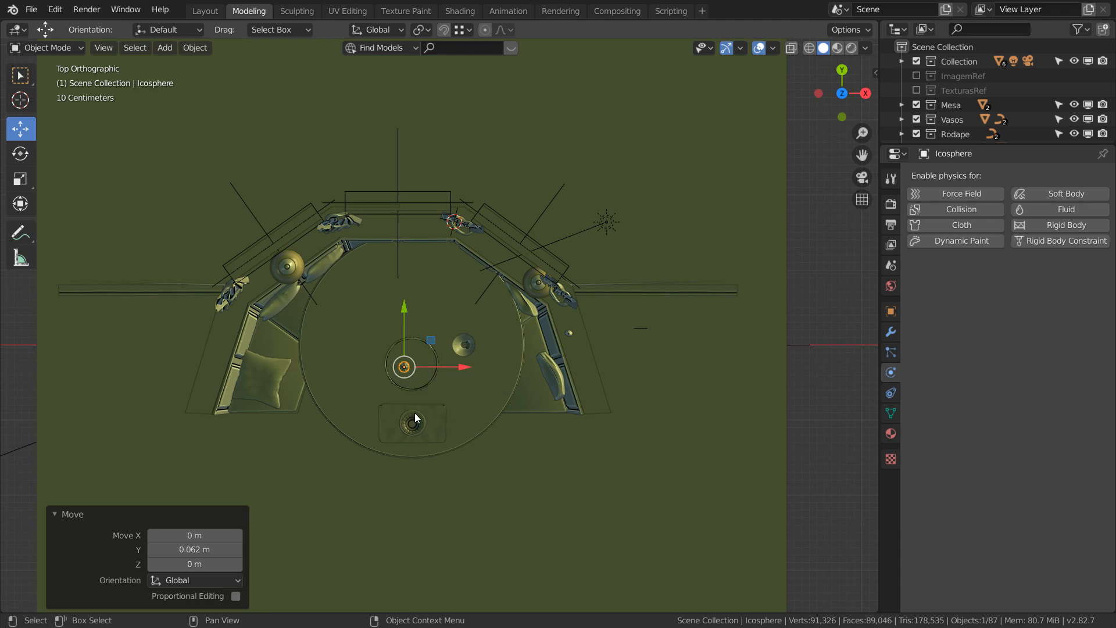
Add an active rigid body to the ico sphere and set its collision shape to Mesh
{"action": "key", "text": "KP_1"}
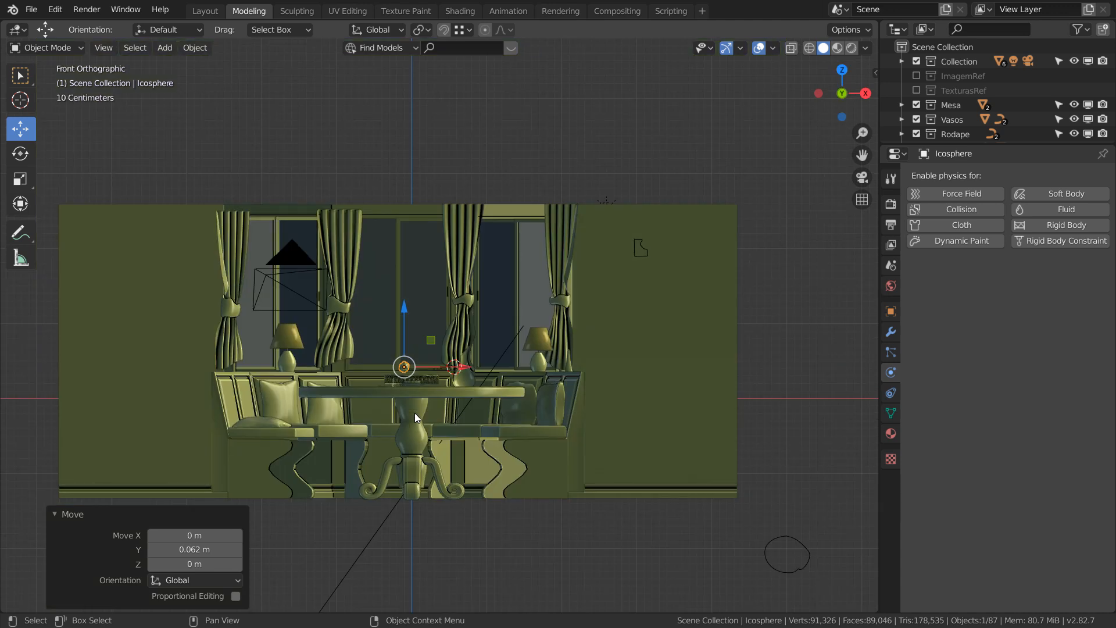
{"action": "key", "text": "KP_0"}
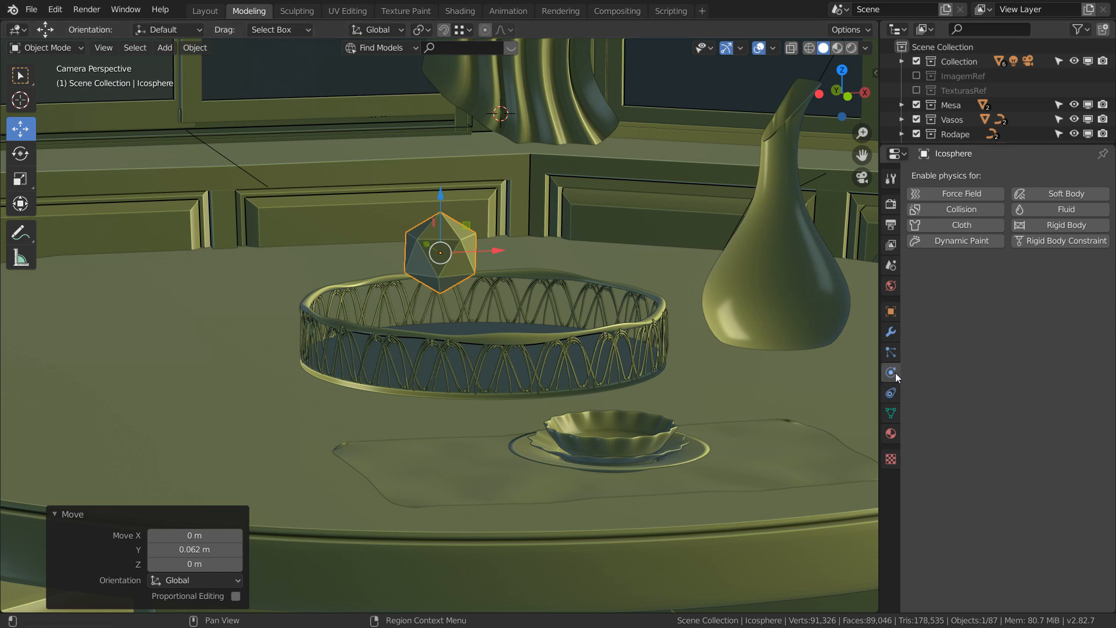
{"action": "left_click", "coordinate": [1068, 226]}
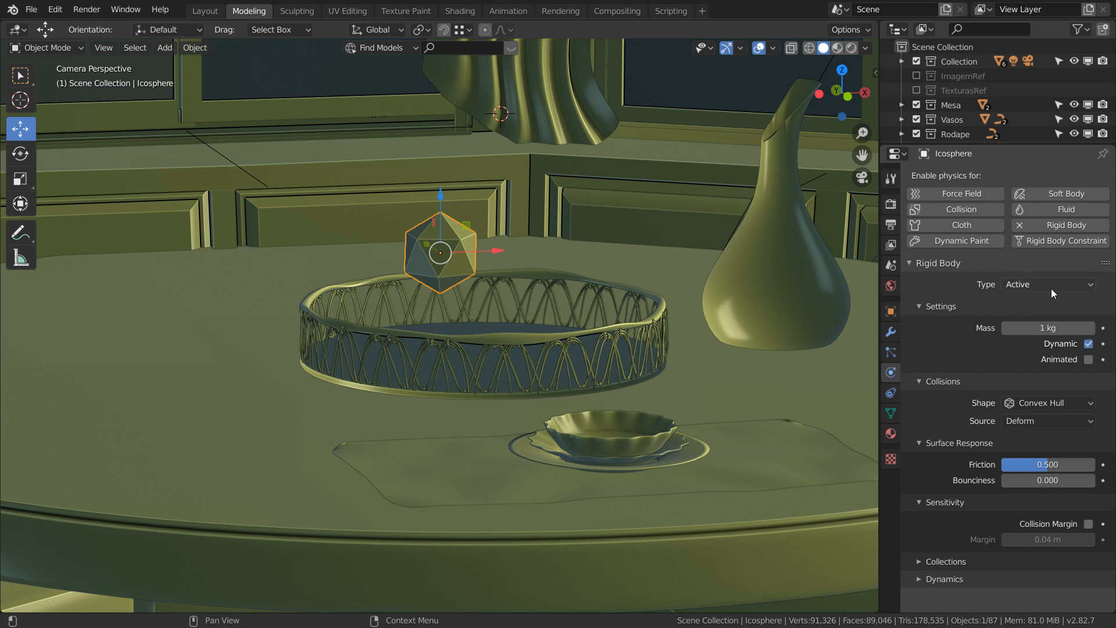
{"action": "left_click", "coordinate": [1033, 402]}
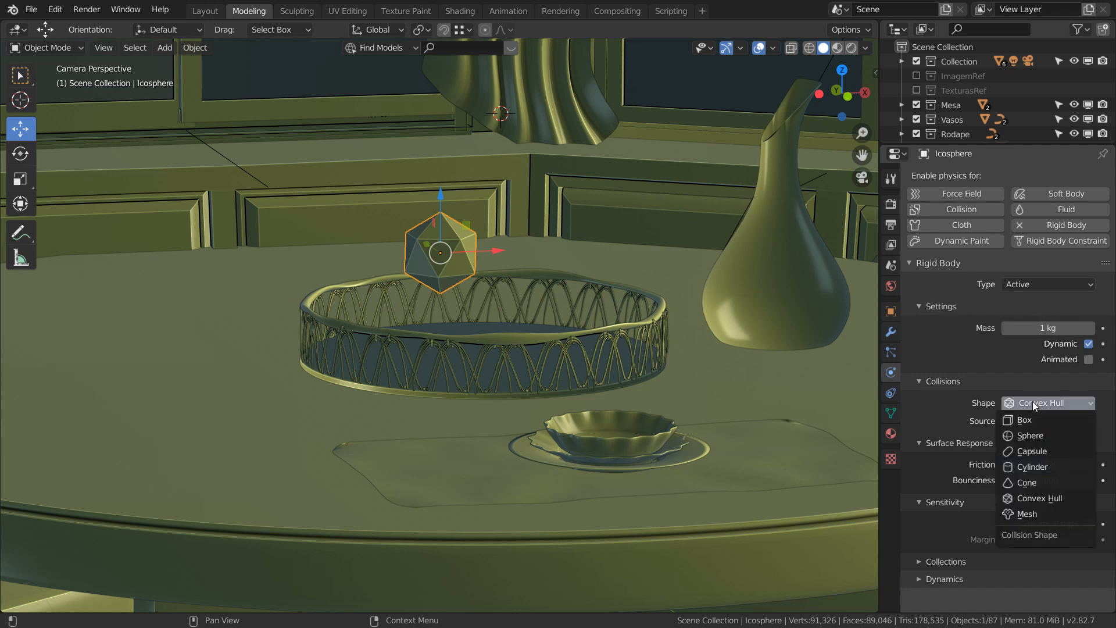
{"action": "left_click", "coordinate": [1036, 513]}
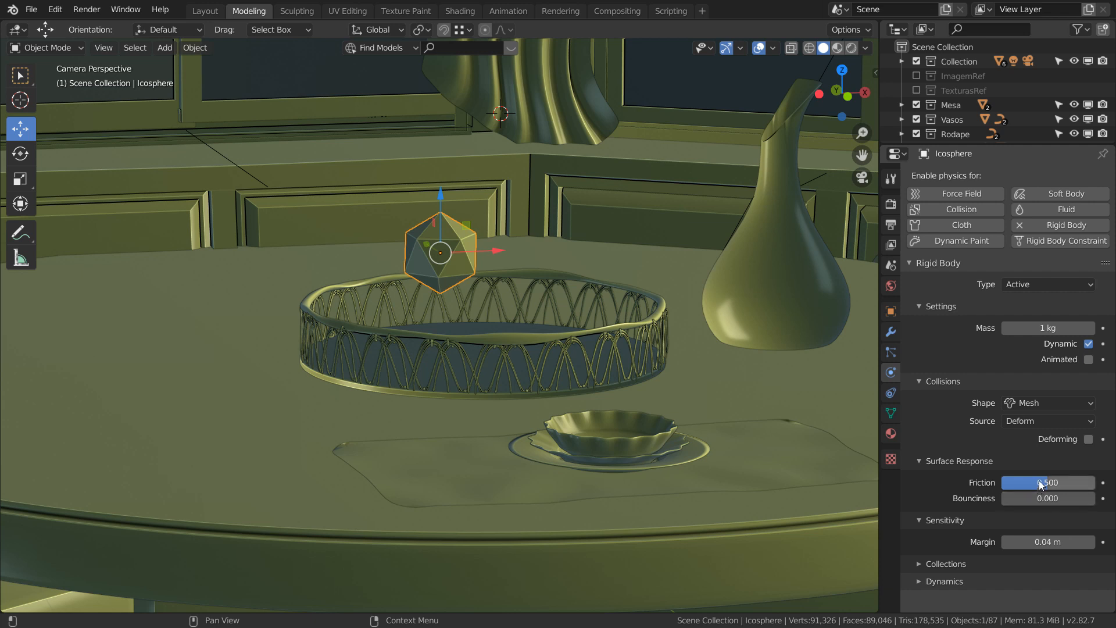
Set the ico sphere's rigid body friction to 0 and its collision margin to 0.01 m
{"action": "left_click_drag", "start_coordinate": [1047, 482], "coordinate": [971, 486]}
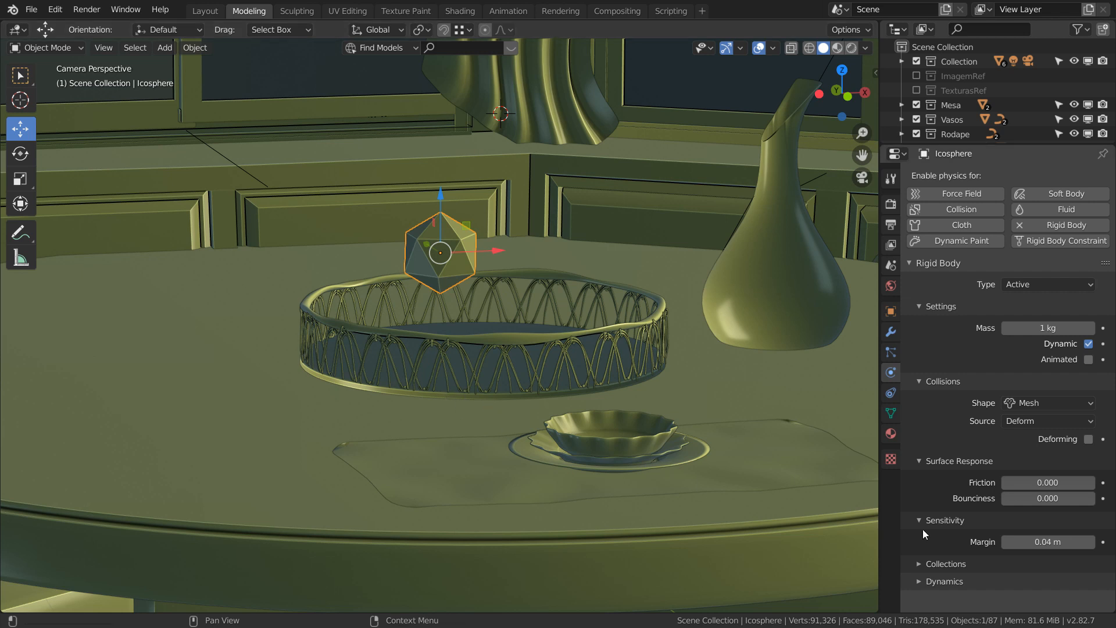
{"action": "left_click", "coordinate": [1048, 542]}
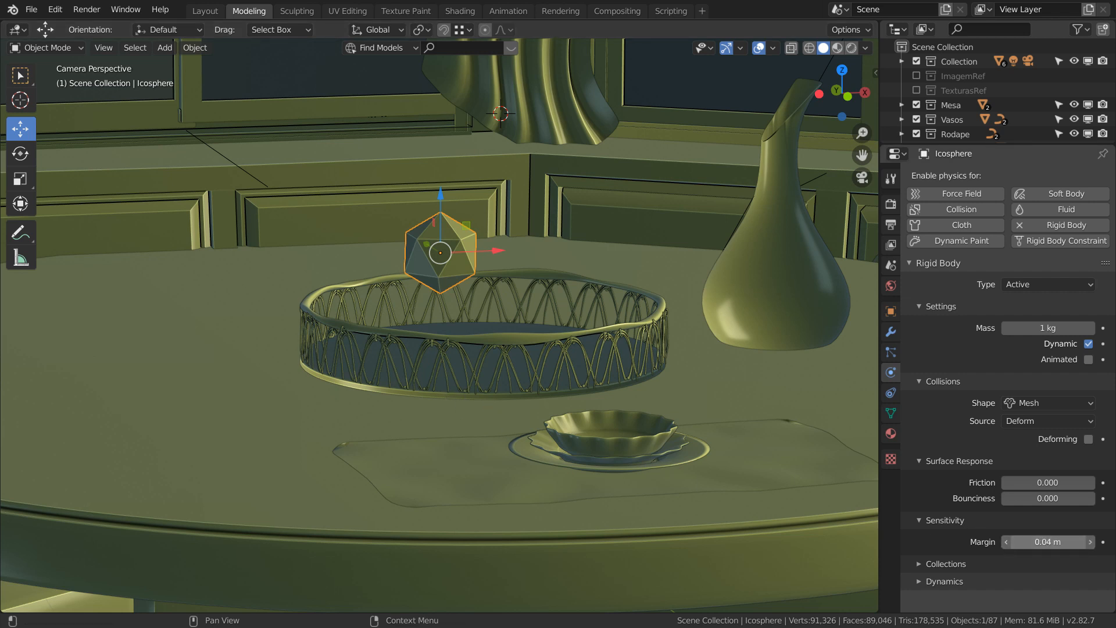
{"action": "type", "text": "0.01"}
{"action": "key", "text": "Return"}
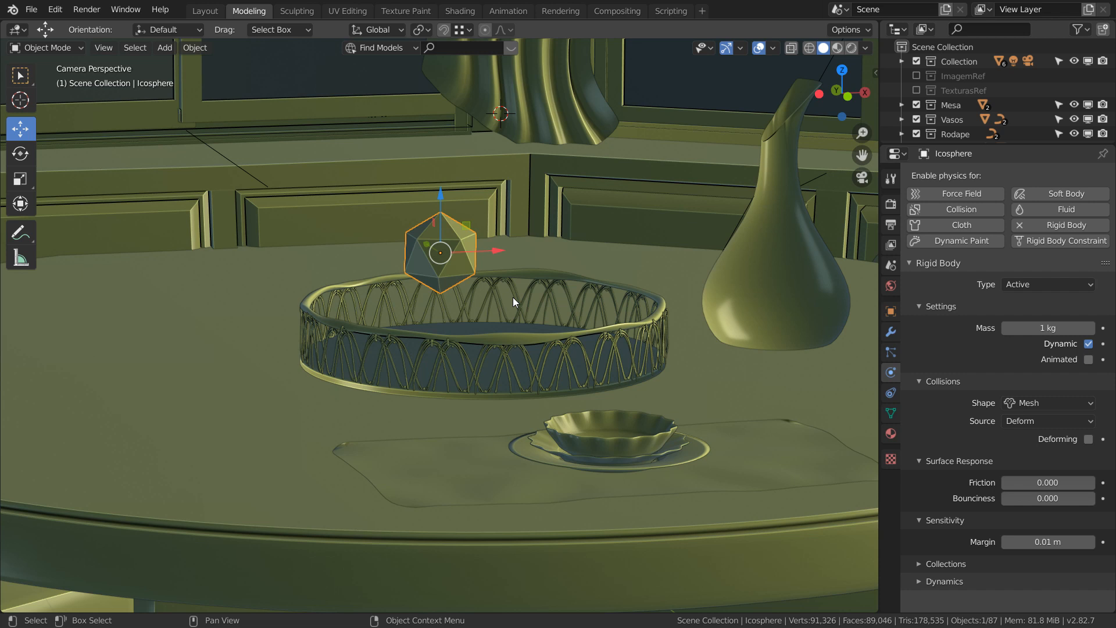
{"action": "left_click", "coordinate": [196, 47]}
{"action": "mouse_move", "coordinate": [253, 375]}
{"action": "left_click", "coordinate": [194, 48]}
{"action": "left_click", "coordinate": [193, 47]}
In top view, duplicate the ico sphere beside the original, offset about 0.11 m along X and 0.08 m along Y
{"action": "key", "text": "KP_7"}
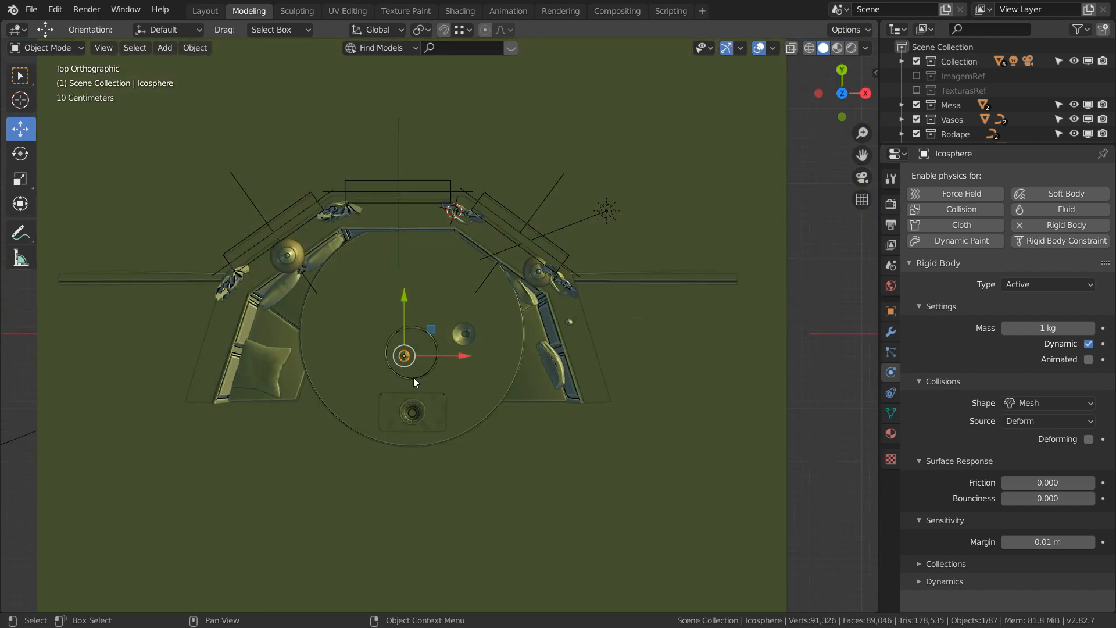
{"action": "scroll", "coordinate": [425, 351], "scroll_direction": "up", "scroll_amount": 7}
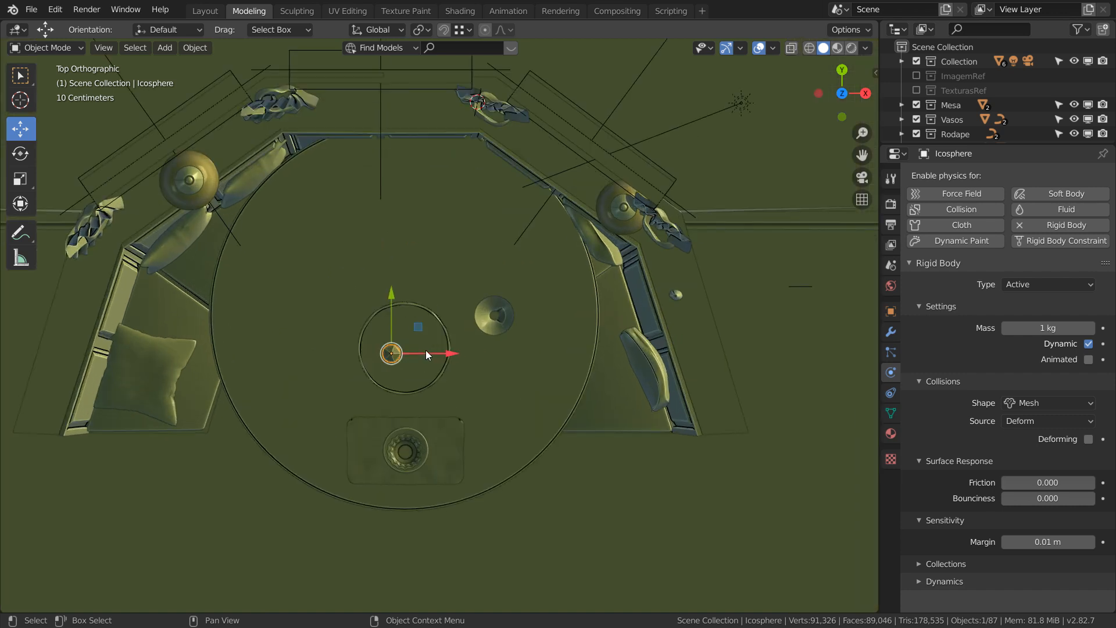
{"action": "scroll", "coordinate": [425, 349], "scroll_direction": "up", "scroll_amount": 3}
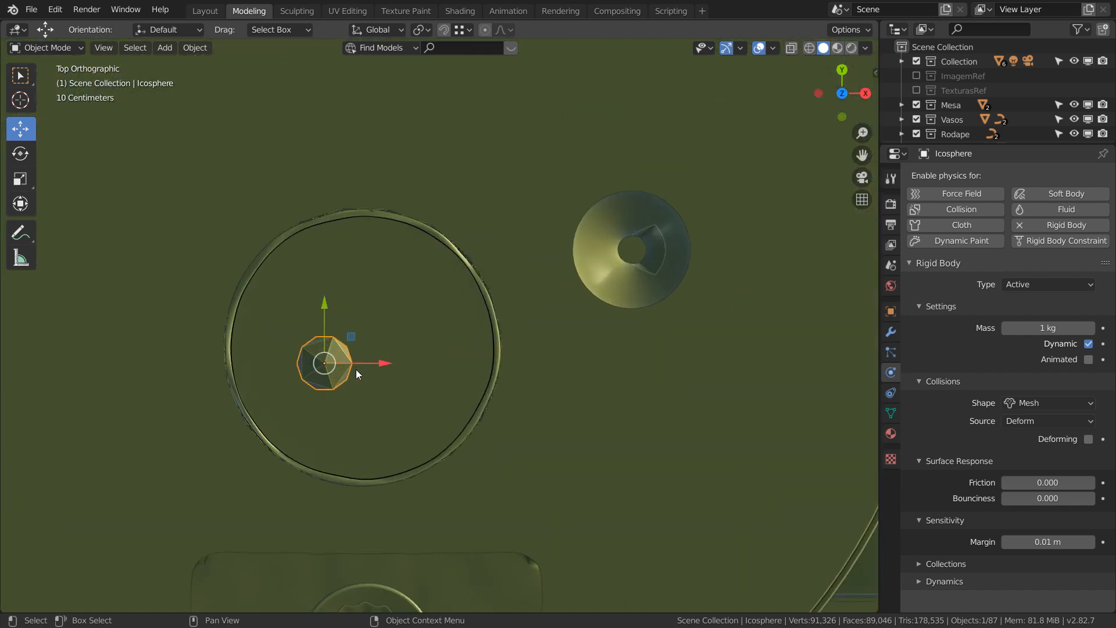
{"action": "key", "text": "shift+d"}
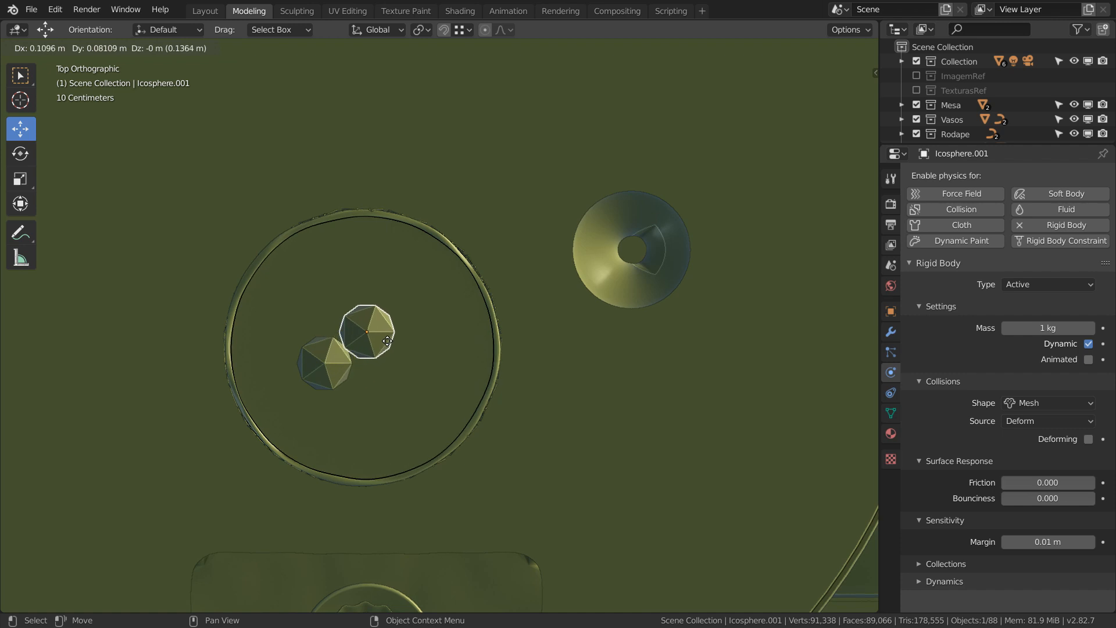
{"action": "left_click", "coordinate": [388, 345]}
Duplicate both ico spheres together, offsetting the copies about -0.06 m along X and 0.13 m along Y
{"action": "left_click", "coordinate": [328, 366], "text": "shift"}
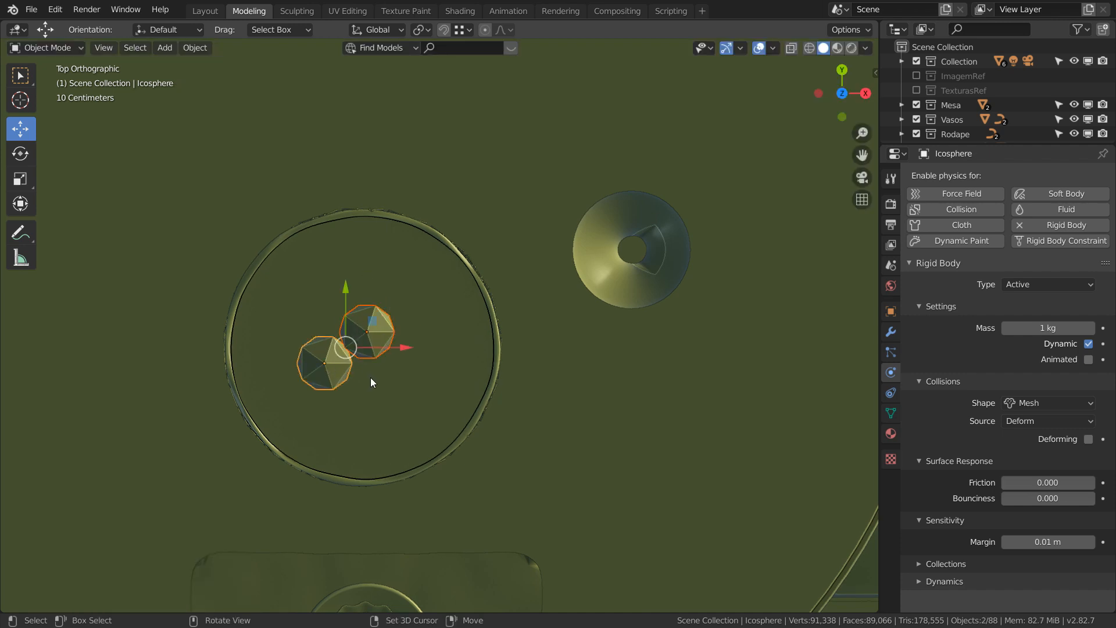
{"action": "key", "text": "shift+d"}
{"action": "left_click", "coordinate": [346, 325]}
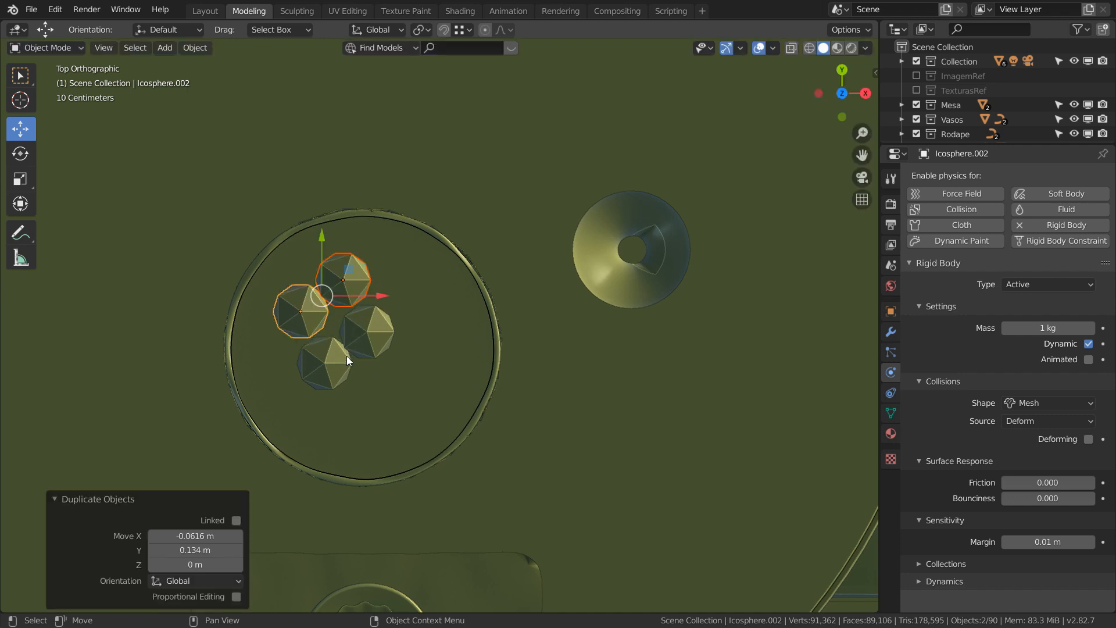
Duplicate all four ico spheres within the basket outline, offset about 0.18 m along X and -0.17 m along Y
{"action": "left_click", "coordinate": [332, 367], "text": "shift"}
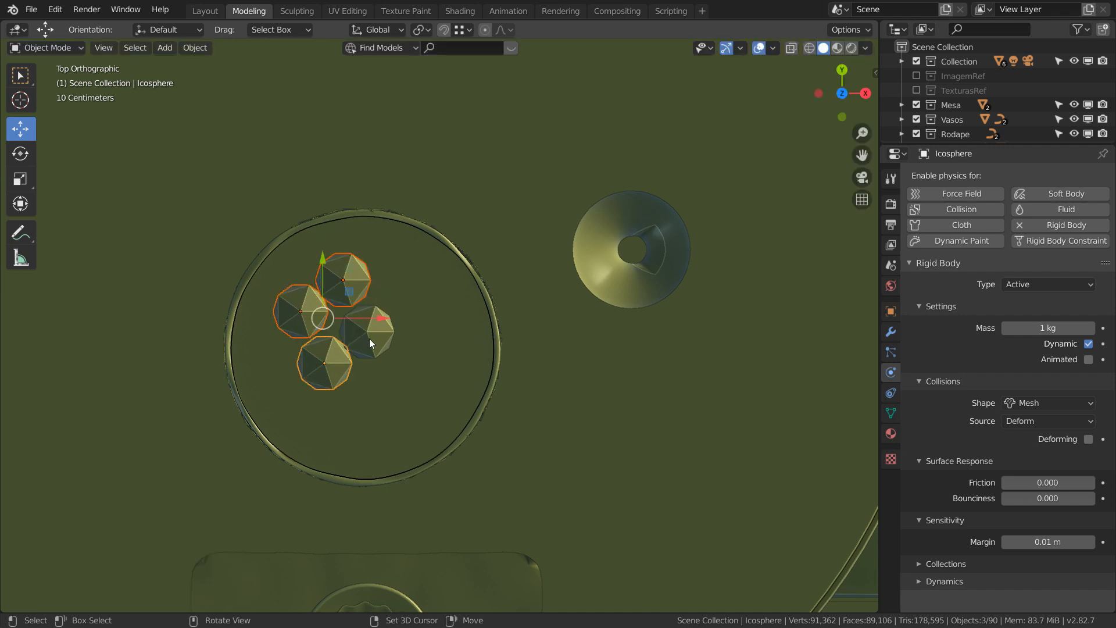
{"action": "left_click", "coordinate": [369, 338], "text": "shift"}
{"action": "key", "text": "shift+d"}
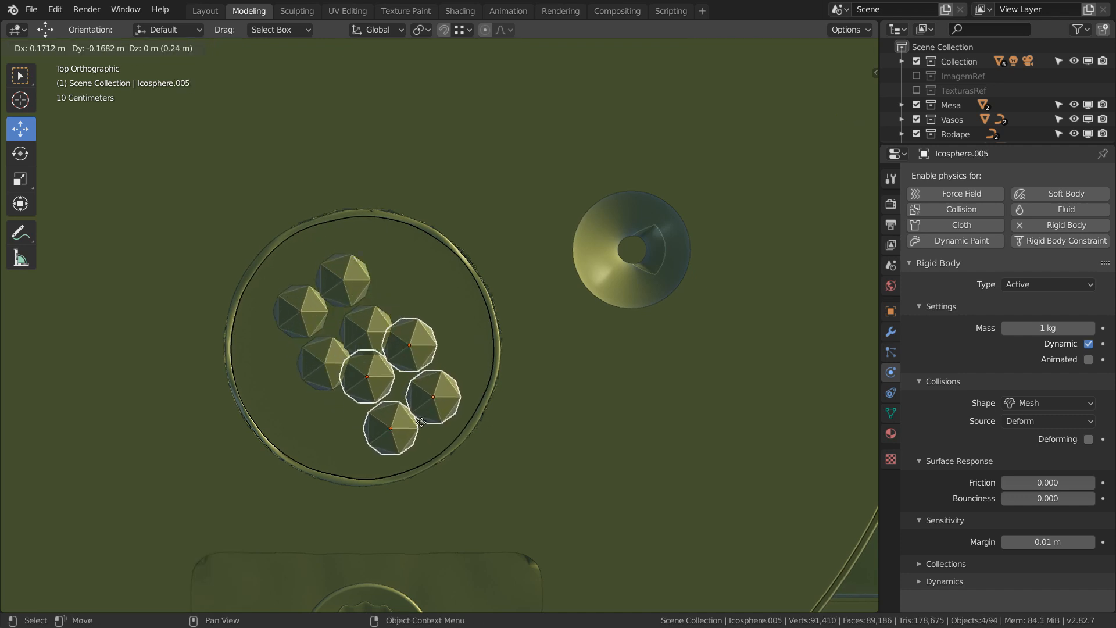
{"action": "left_click", "coordinate": [425, 424]}
Duplicate all eight ico spheres in place and raise the copies about 0.13 m along Z as a second layer
{"action": "left_click", "coordinate": [372, 341], "text": "shift"}
{"action": "left_click", "coordinate": [348, 291], "text": "shift"}
{"action": "left_click", "coordinate": [286, 295], "text": "shift"}
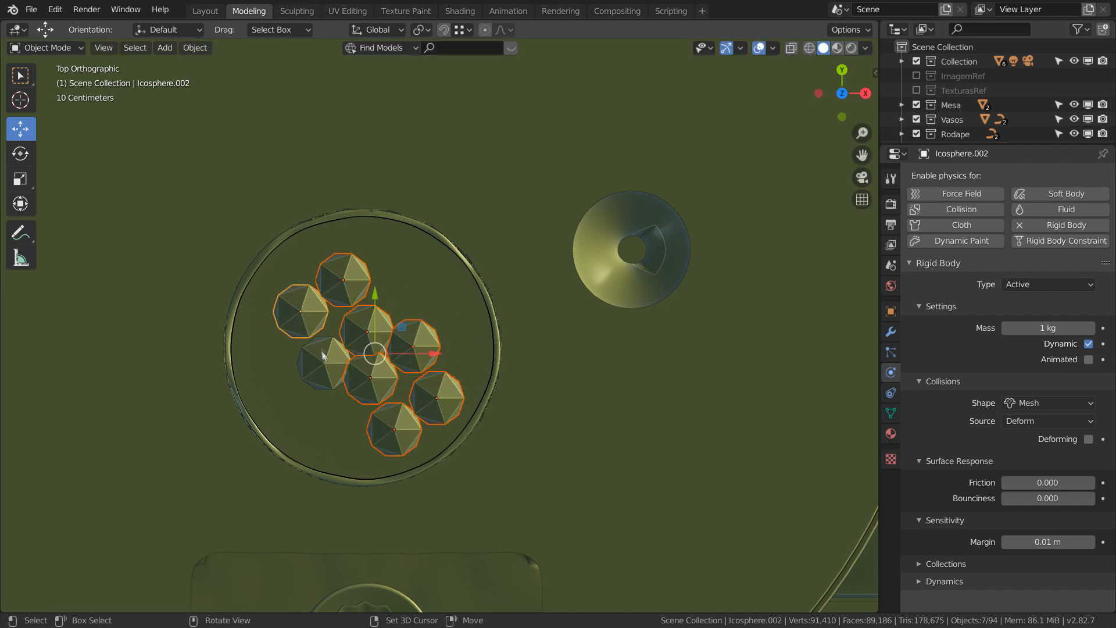
{"action": "left_click", "coordinate": [311, 347], "text": "shift"}
{"action": "key", "text": "shift+d"}
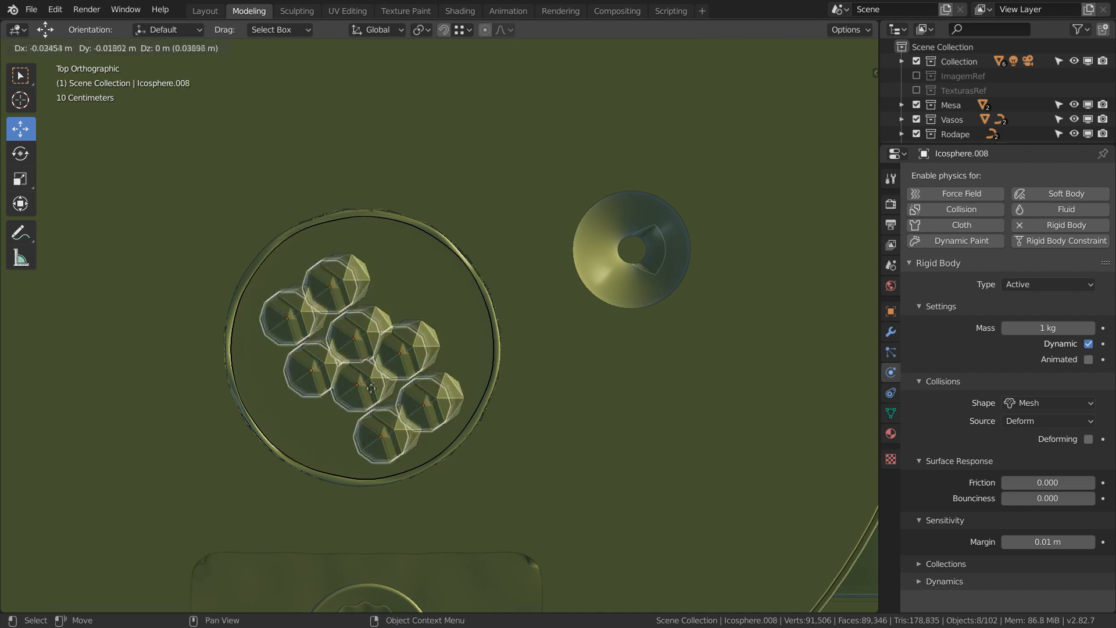
{"action": "key", "text": "Escape"}
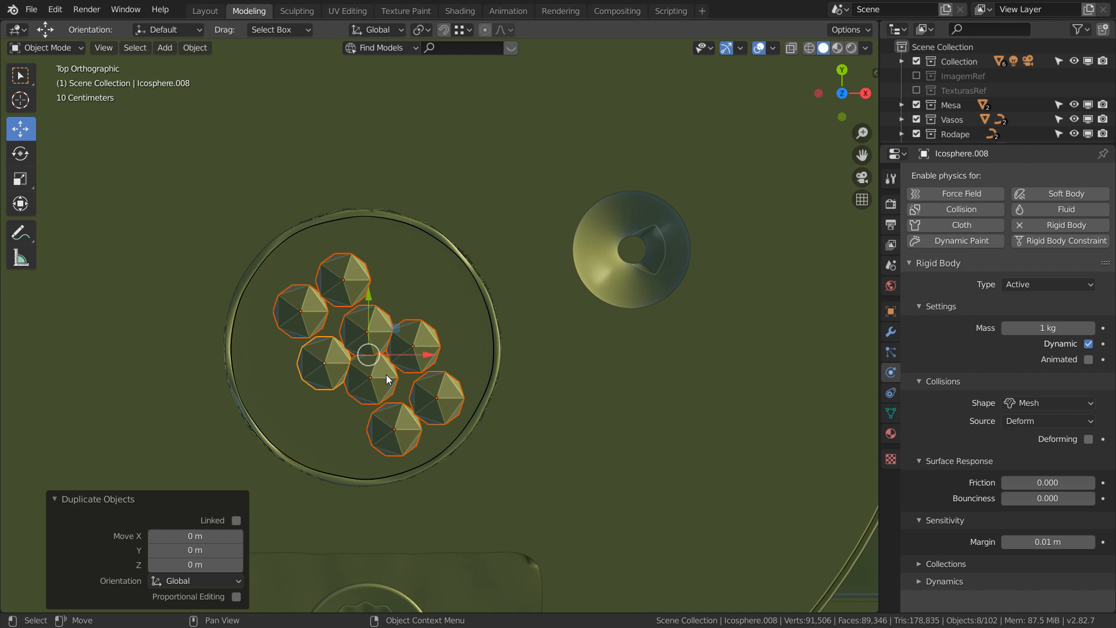
{"action": "key", "text": "KP_1"}
{"action": "left_click_drag", "start_coordinate": [370, 307], "coordinate": [370, 257]}
Rotate the upper layer of ico spheres about -51° around the global Z axis
{"action": "key", "text": "r"}
{"action": "key", "text": "z"}
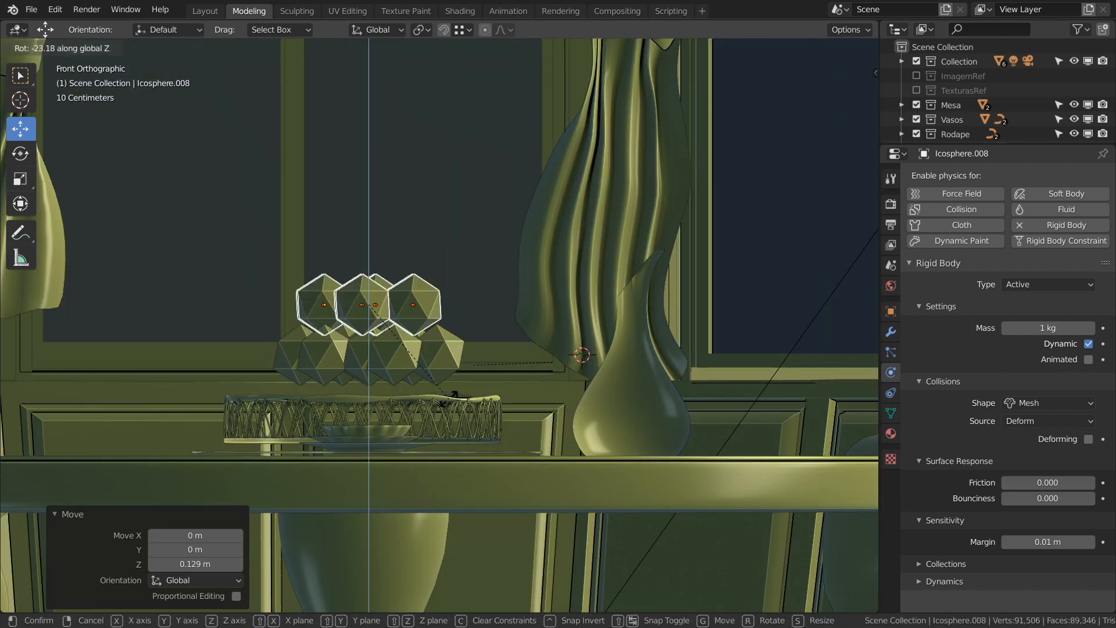
{"action": "left_click", "coordinate": [433, 407]}
Enlarge the outliner, collapse the Cesta collection and select every ico sphere from Icosphere to Icosphere.015
{"action": "left_click_drag", "start_coordinate": [999, 157], "coordinate": [999, 412]}
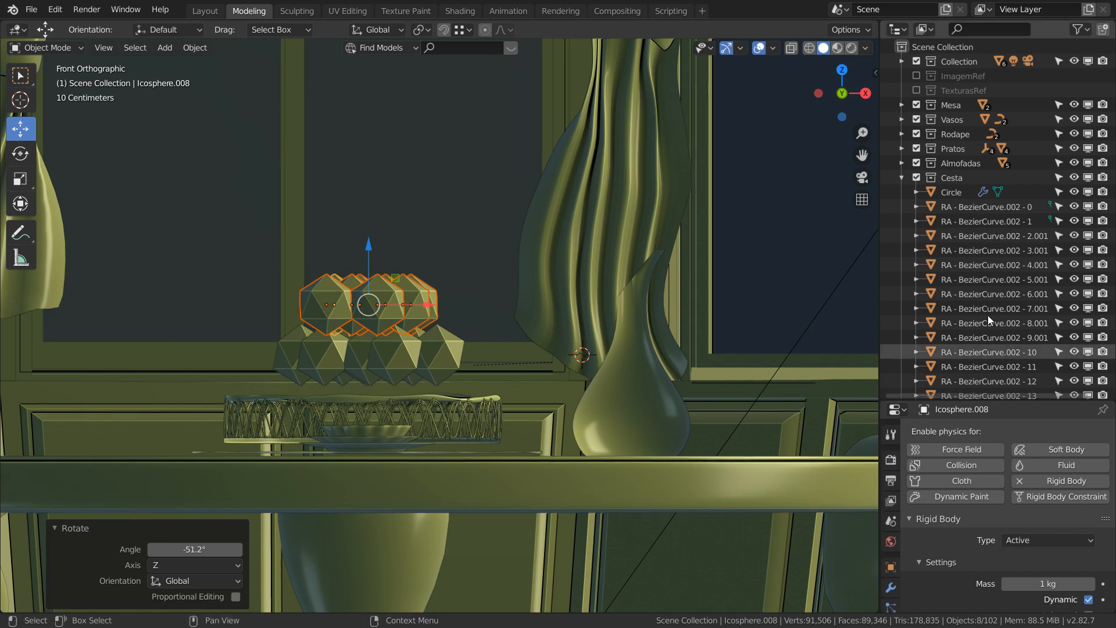
{"action": "left_click", "coordinate": [902, 176]}
{"action": "scroll", "coordinate": [943, 215], "scroll_direction": "down", "scroll_amount": 3}
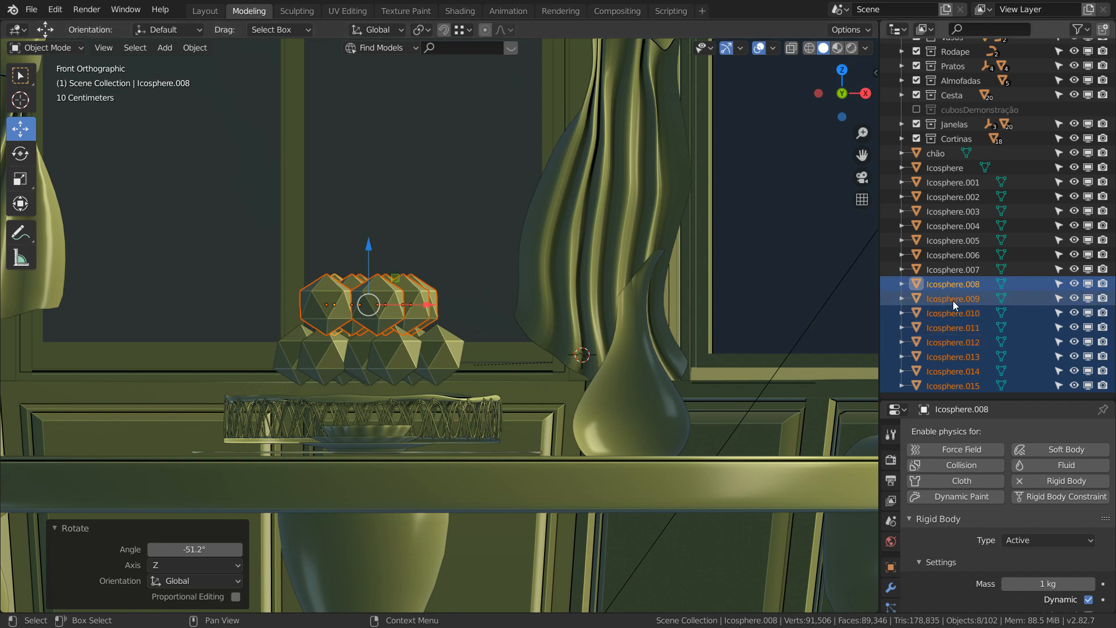
{"action": "left_click", "coordinate": [948, 386]}
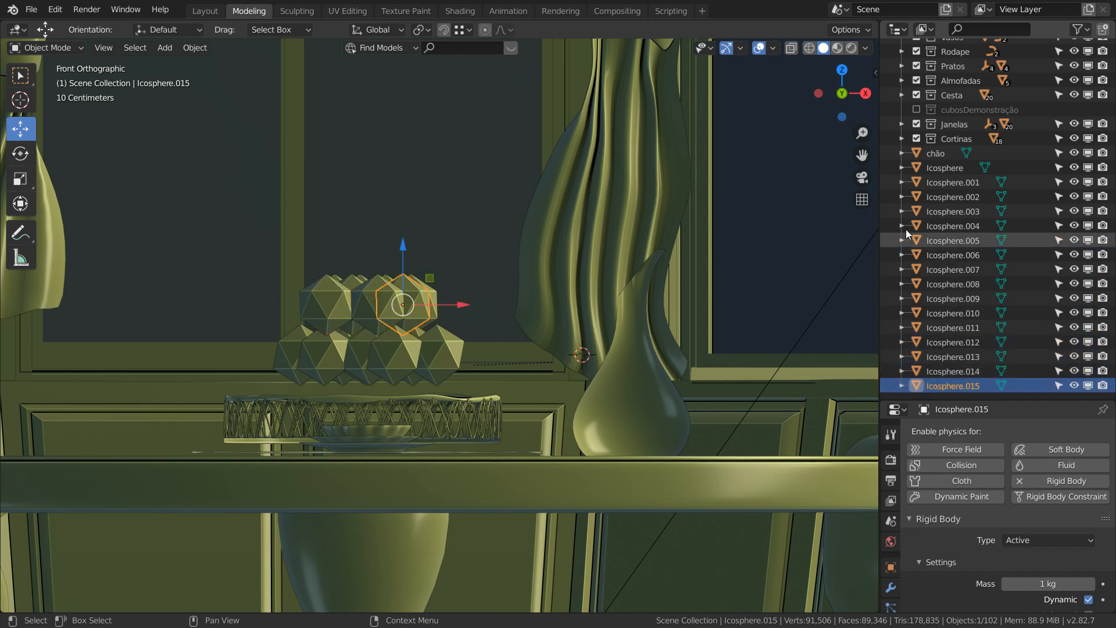
{"action": "left_click", "coordinate": [946, 169], "text": "shift"}
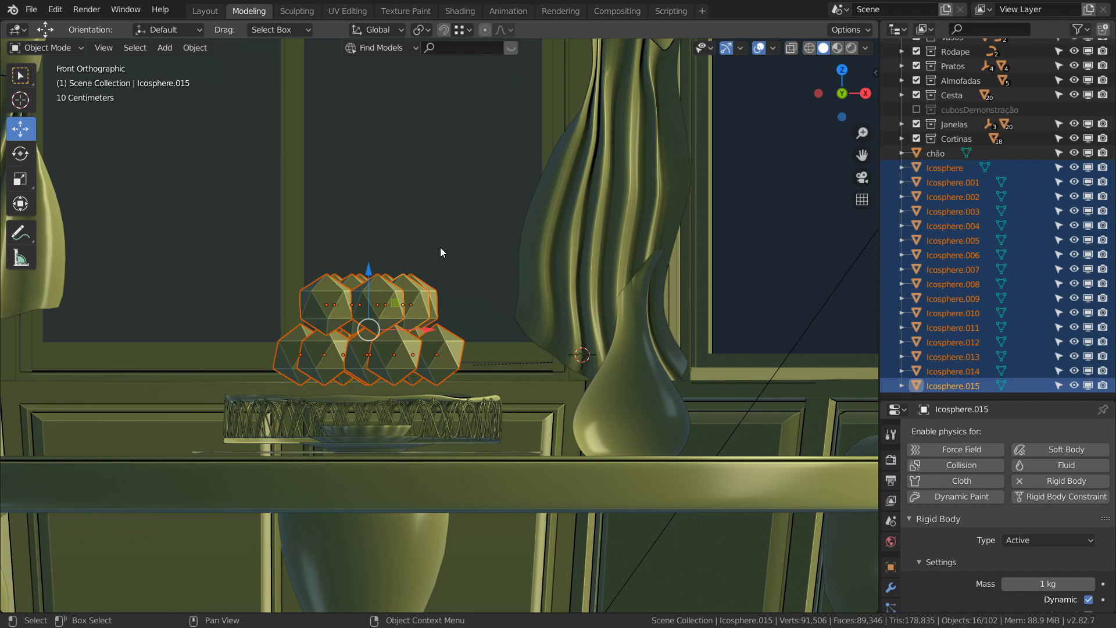
Play the rigid body simulation to drop the ico spheres into the basket and pause it at frame 18
{"action": "key", "text": "space"}
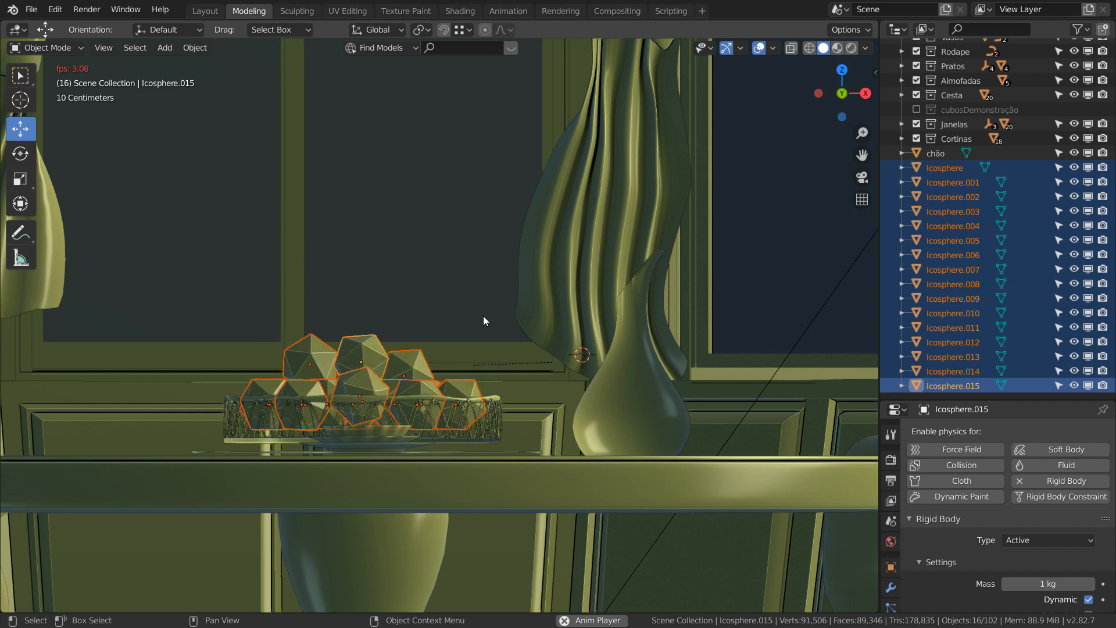
{"action": "key", "text": "space"}
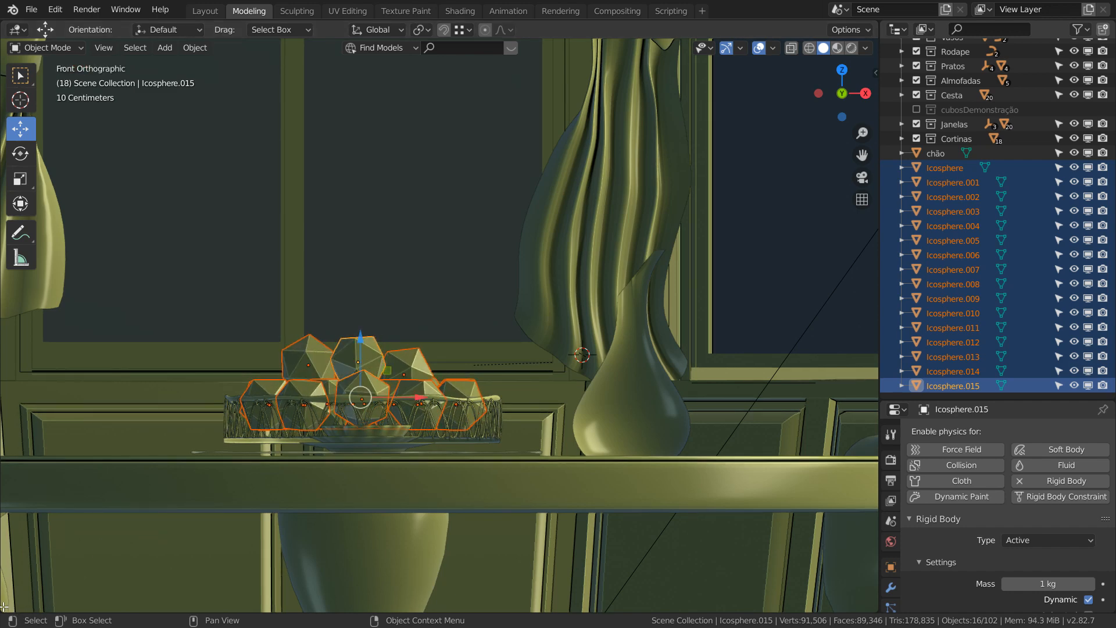
Split the 3D viewport horizontally and turn the lower area into a Timeline editor
{"action": "left_click_drag", "start_coordinate": [3, 606], "coordinate": [9, 407]}
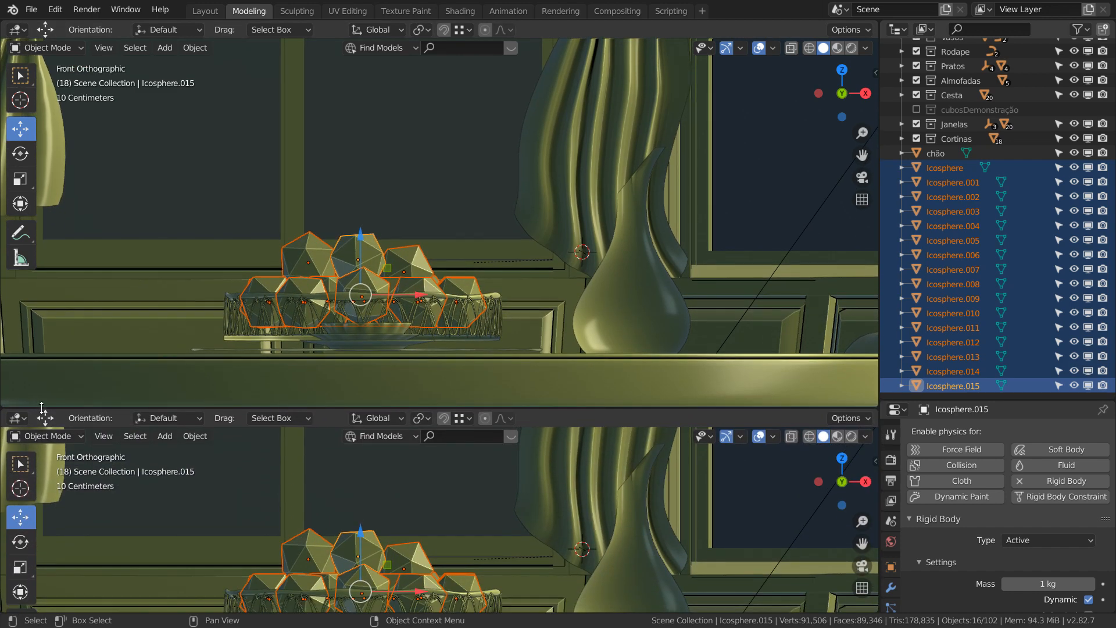
{"action": "left_click", "coordinate": [18, 418]}
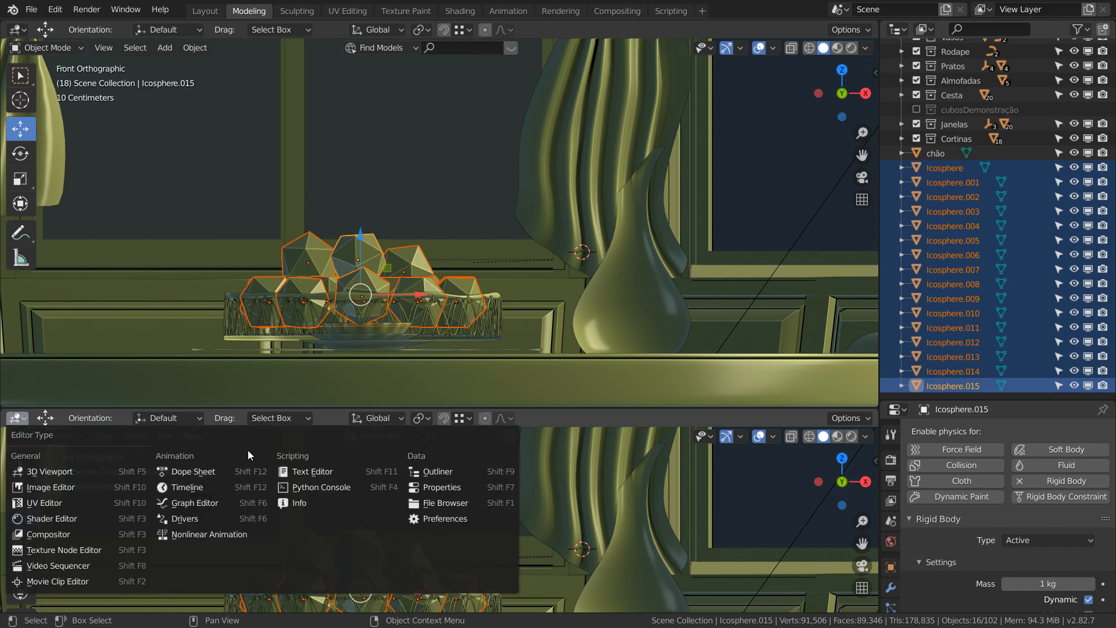
{"action": "left_click", "coordinate": [190, 486]}
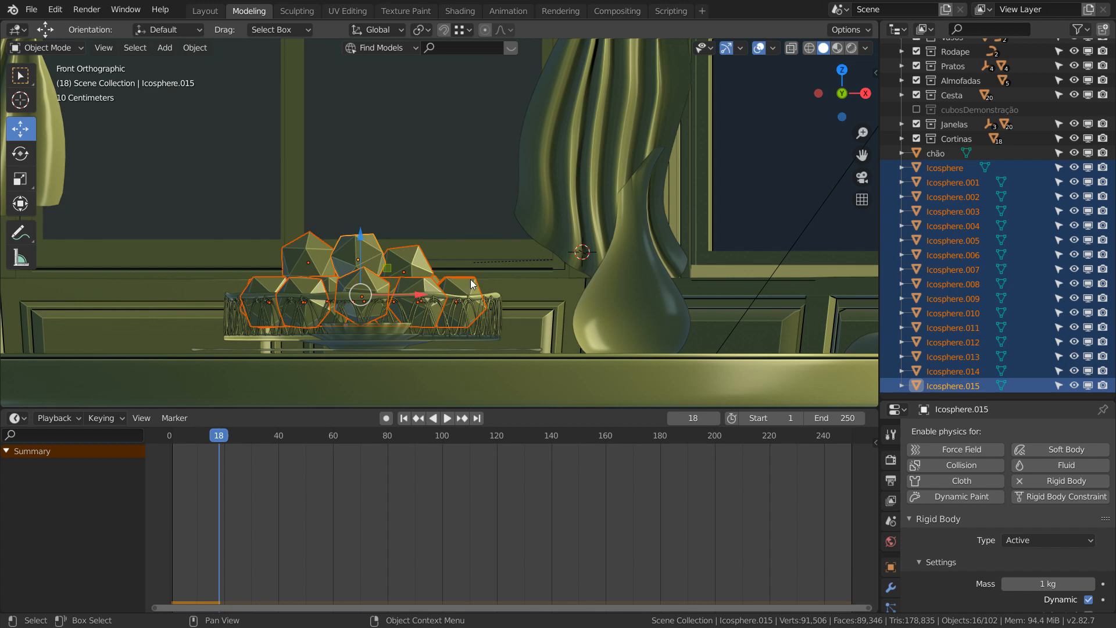
In camera view, try raising the selected ico spheres along Z above the basket, and undo the move
{"action": "key", "text": "KP_0"}
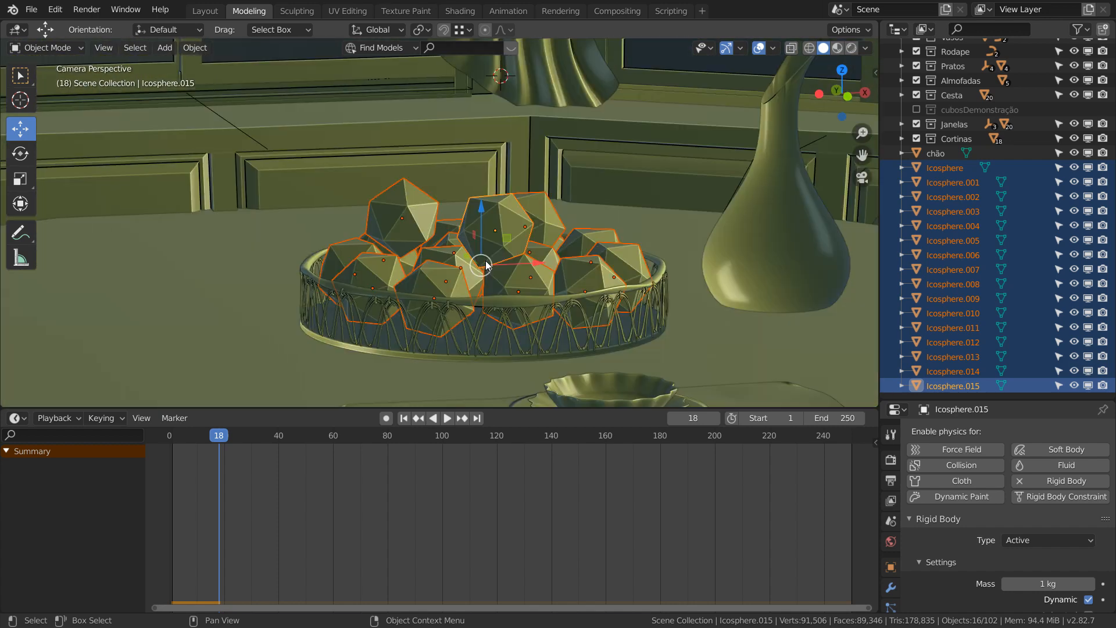
{"action": "scroll", "coordinate": [503, 253], "scroll_direction": "down", "scroll_amount": 6}
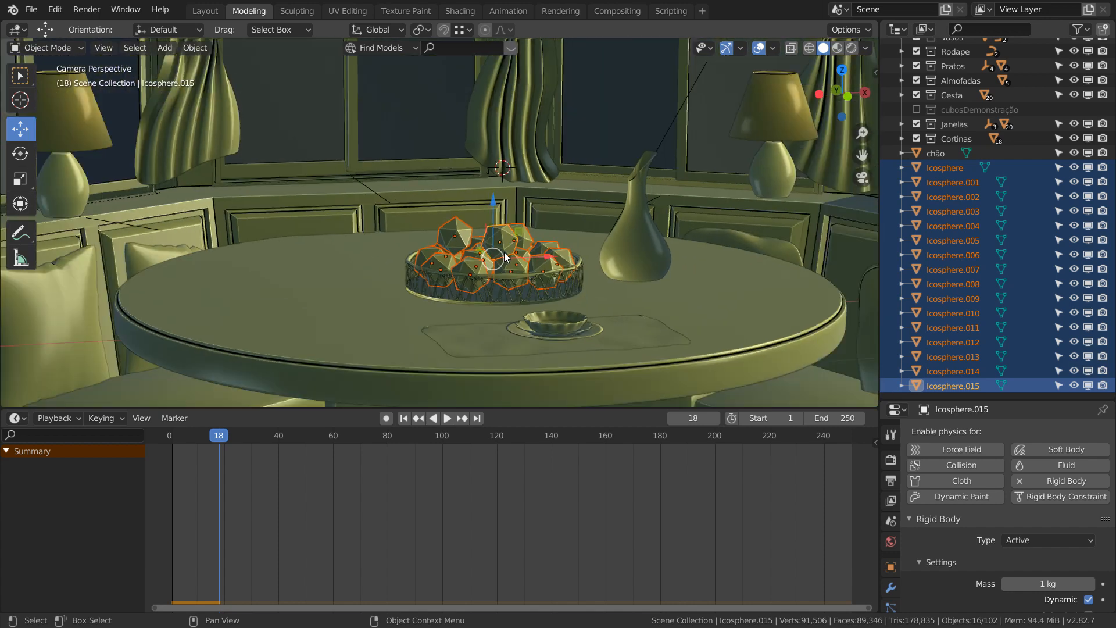
{"action": "scroll", "coordinate": [512, 259], "scroll_direction": "down", "scroll_amount": 2}
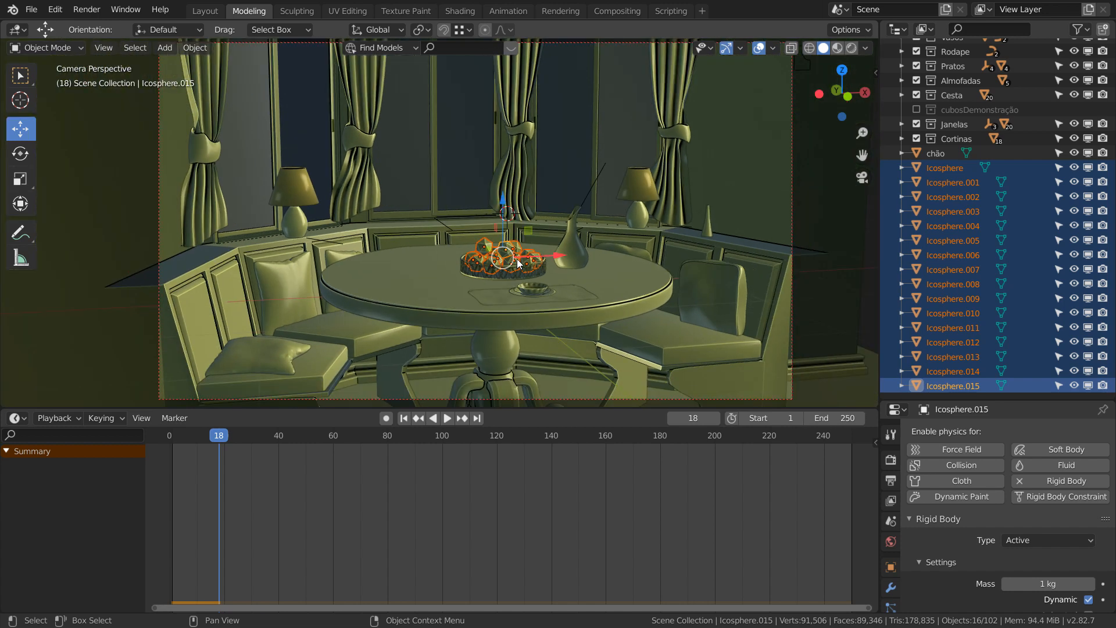
{"action": "scroll", "coordinate": [521, 268], "scroll_direction": "up", "scroll_amount": 6}
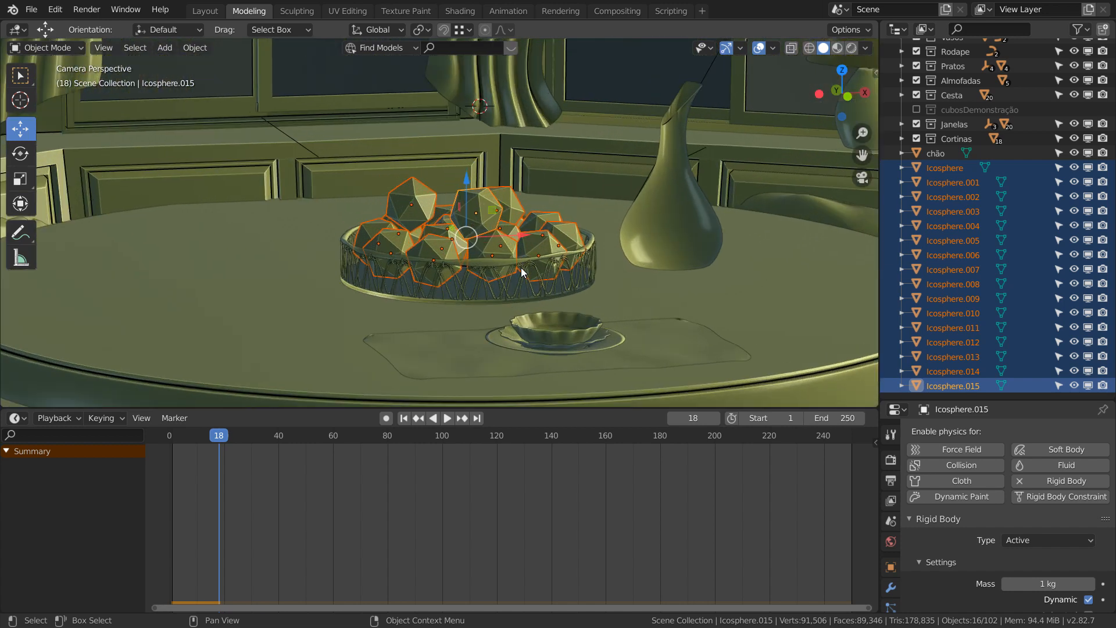
{"action": "scroll", "coordinate": [521, 268], "scroll_direction": "up", "scroll_amount": 2}
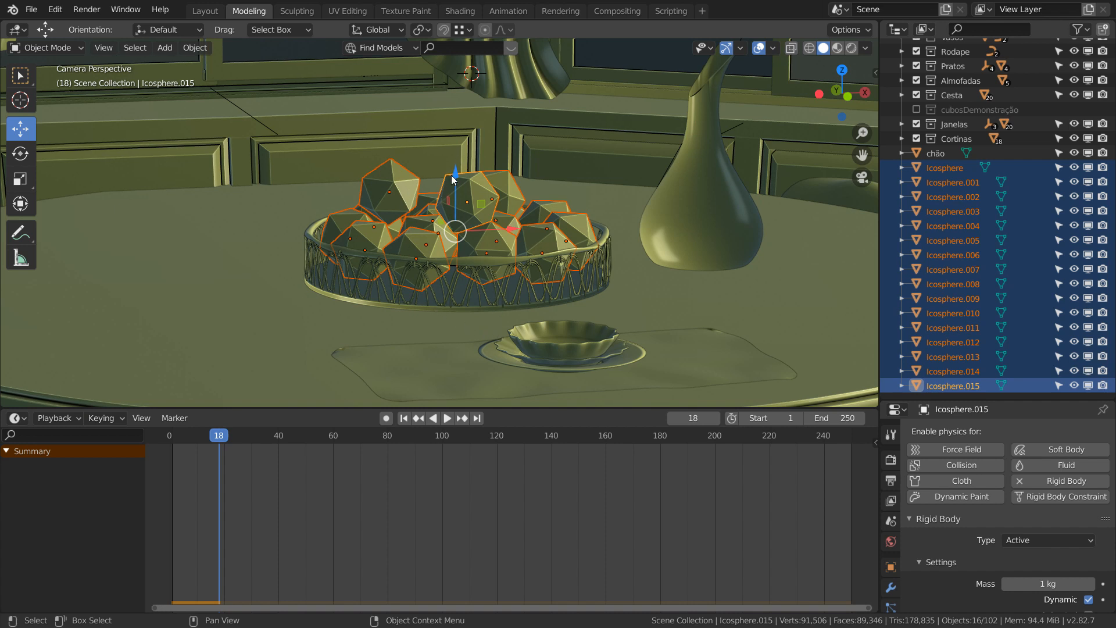
{"action": "left_click_drag", "start_coordinate": [456, 177], "coordinate": [456, 145]}
{"action": "key", "text": "ctrl+z"}
Step through the simulation frames back to frame 8 and forward again to frame 18 to compare how the ico spheres rest
{"action": "key", "text": "Left"}
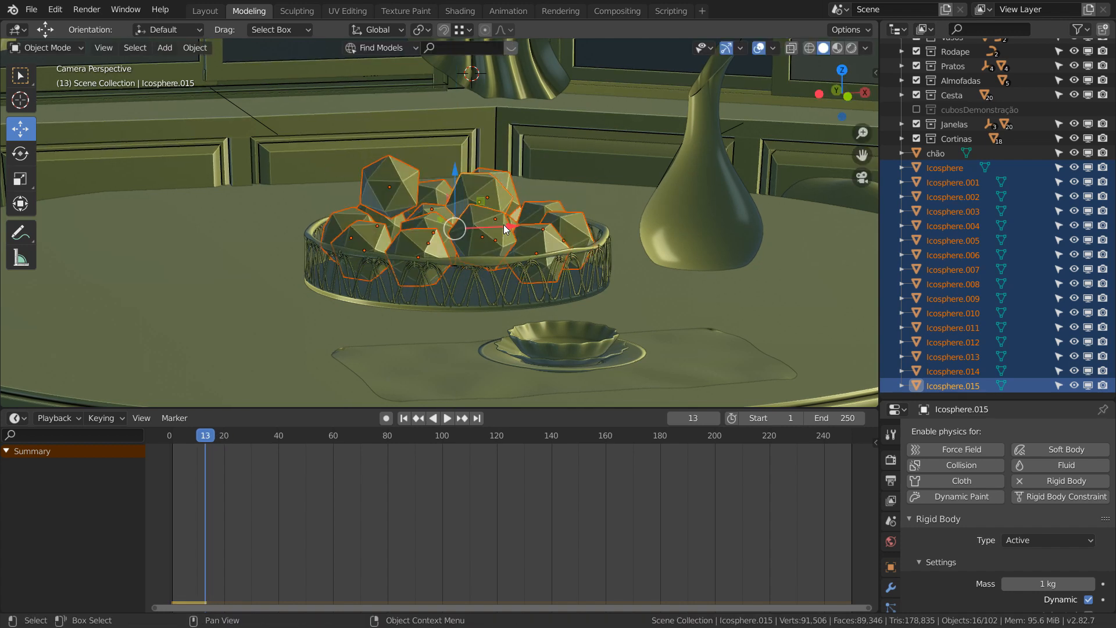
{"action": "key", "text": "Left"}
{"action": "key", "text": "Left"}
{"action": "key", "text": "Left"}
{"action": "key", "text": "Left"}
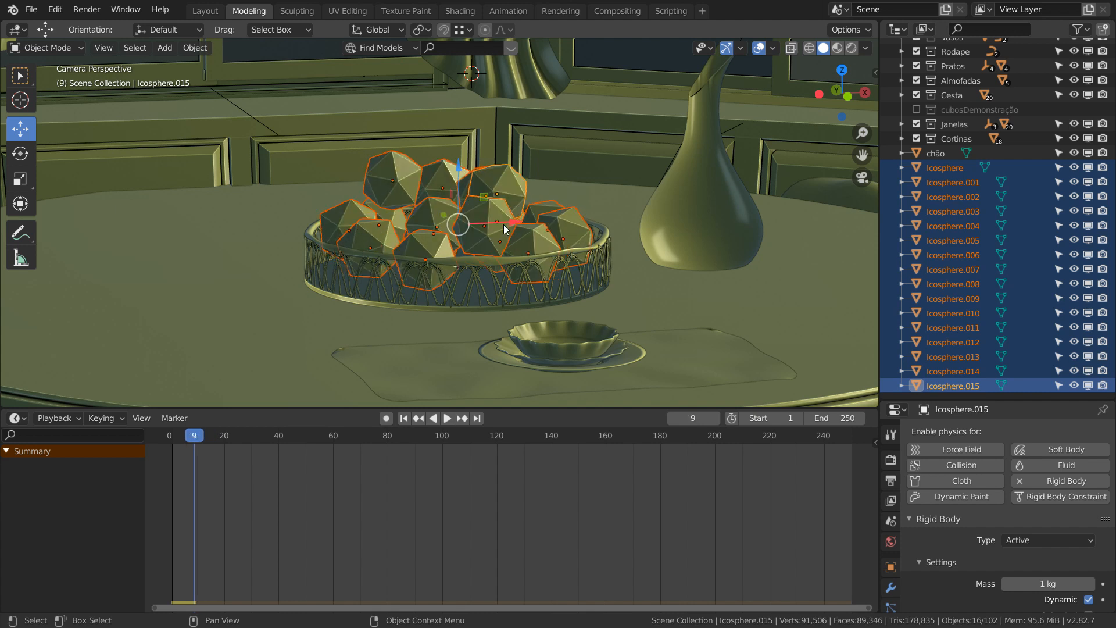
{"action": "key", "text": "Left"}
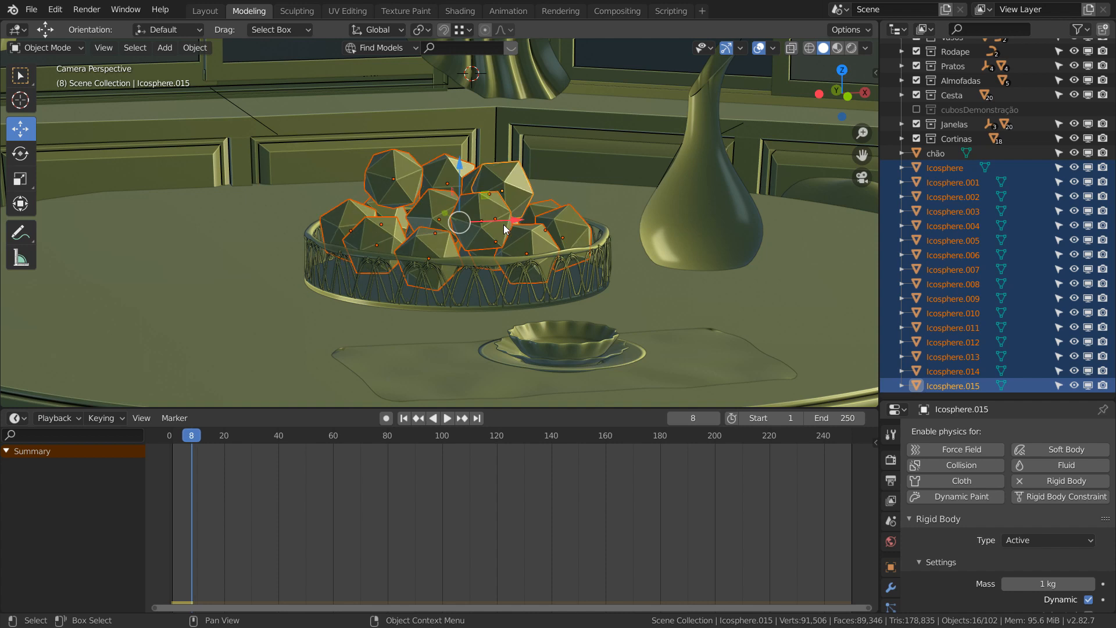
{"action": "key", "text": "Right"}
{"action": "key", "text": "Right"}
{"action": "key", "text": "Right"}
{"action": "key", "text": "Right"}
{"action": "key", "text": "Right"}
{"action": "key", "text": "Right"}
{"action": "key", "text": "Right"}
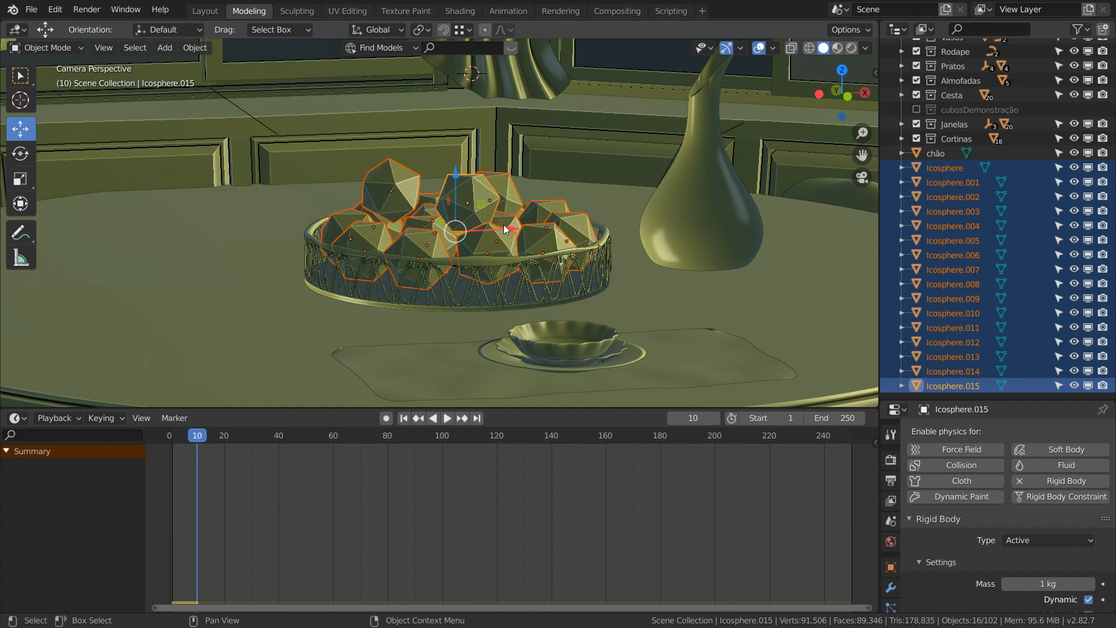
{"action": "key", "text": "Right"}
{"action": "key", "text": "Right"}
{"action": "key", "text": "Right"}
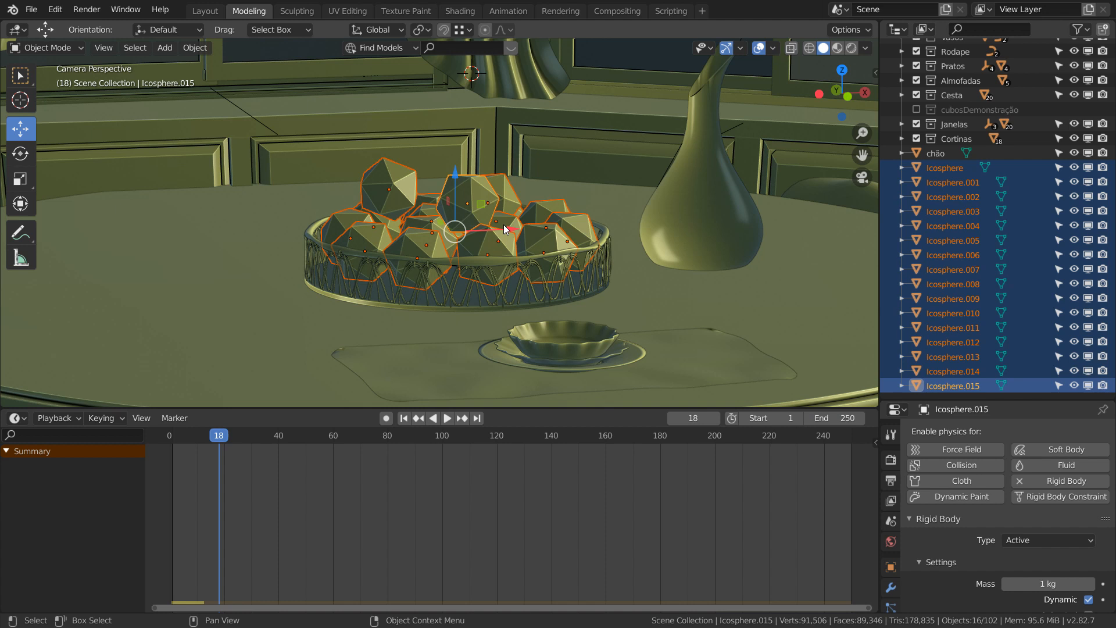
Step the simulation back to frame 8 as the resting frame for the ico spheres in the basket
{"action": "key", "text": "Left"}
{"action": "key", "text": "Left"}
{"action": "key", "text": "Left"}
{"action": "key", "text": "Left"}
{"action": "key", "text": "Left"}
{"action": "key", "text": "Left"}
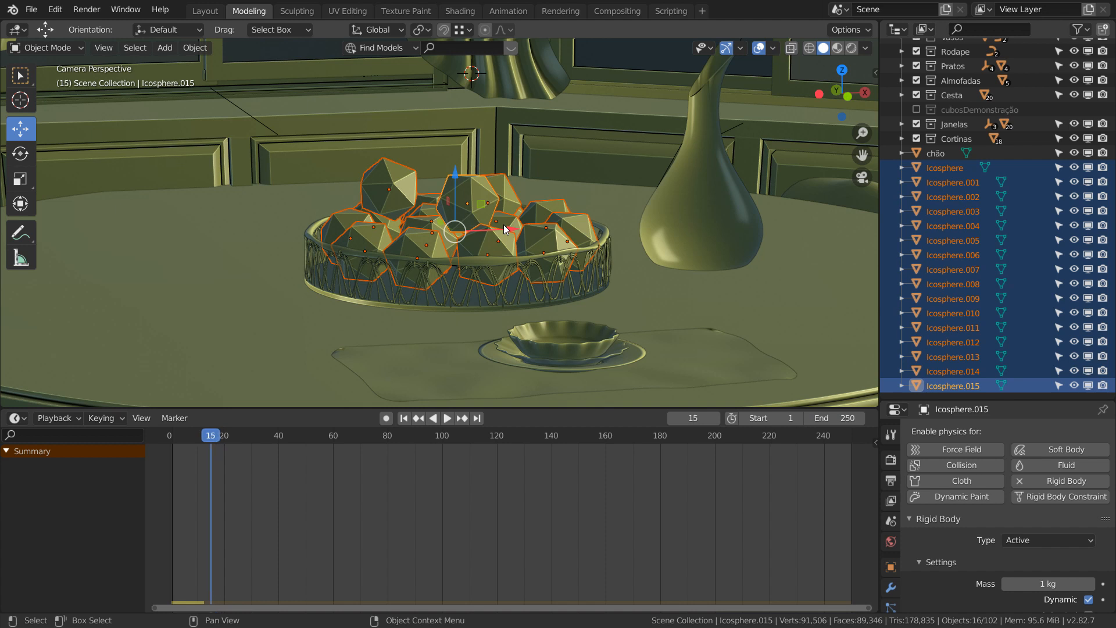
{"action": "key", "text": "Left"}
{"action": "key", "text": "Left"}
{"action": "key", "text": "Left"}
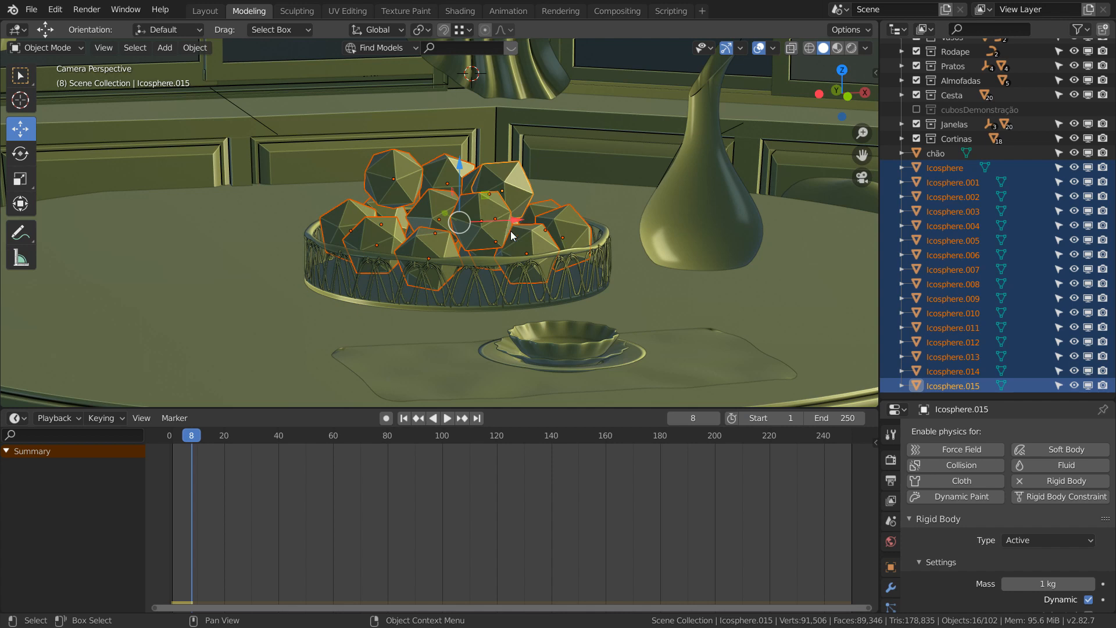
Apply all transforms to the selected ico spheres, and exclude Location so that only rotation and scale are applied
{"action": "middle_click_drag", "start_coordinate": [515, 275], "coordinate": [457, 250], "text": "shift"}
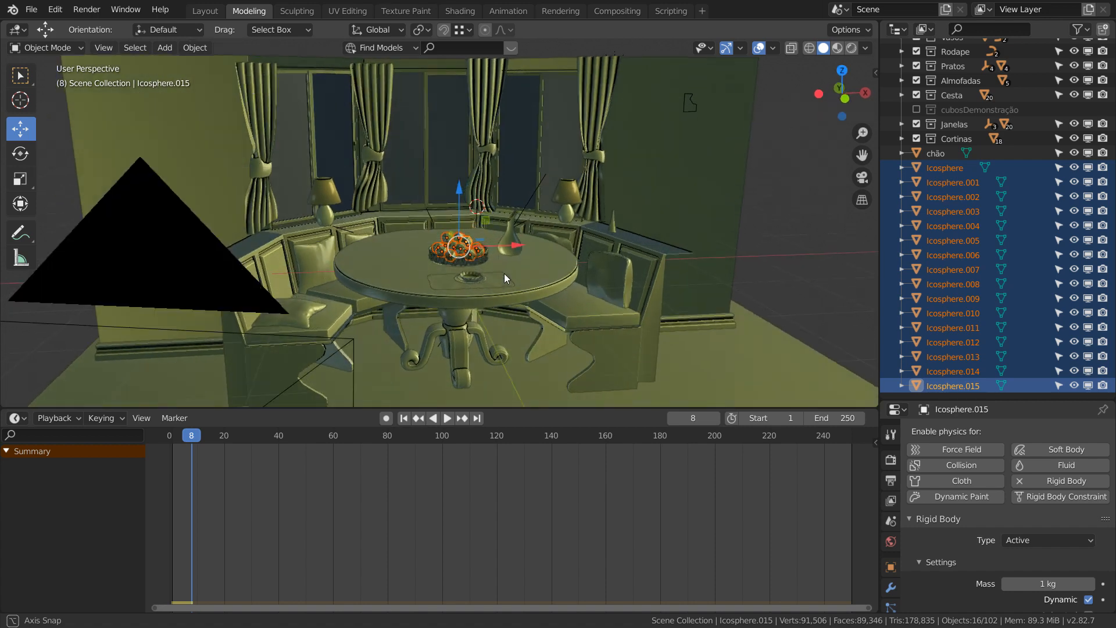
{"action": "scroll", "coordinate": [504, 275], "scroll_direction": "up", "scroll_amount": 1}
{"action": "scroll", "coordinate": [442, 265], "scroll_direction": "up", "scroll_amount": 2}
{"action": "scroll", "coordinate": [456, 254], "scroll_direction": "up", "scroll_amount": 6}
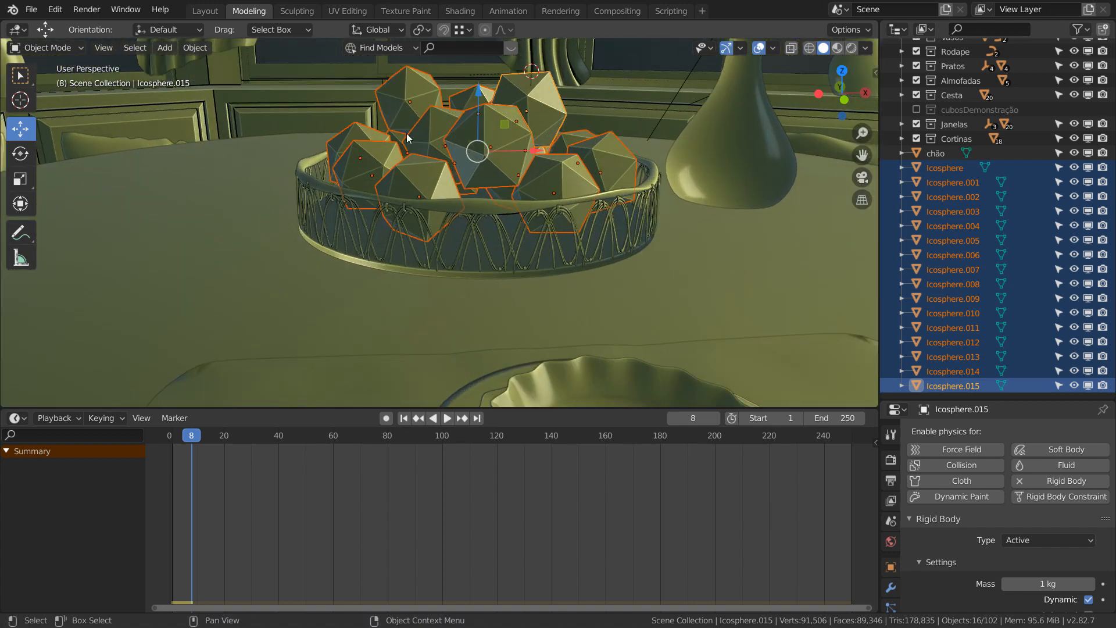
{"action": "scroll", "coordinate": [483, 207], "scroll_direction": "down", "scroll_amount": 2}
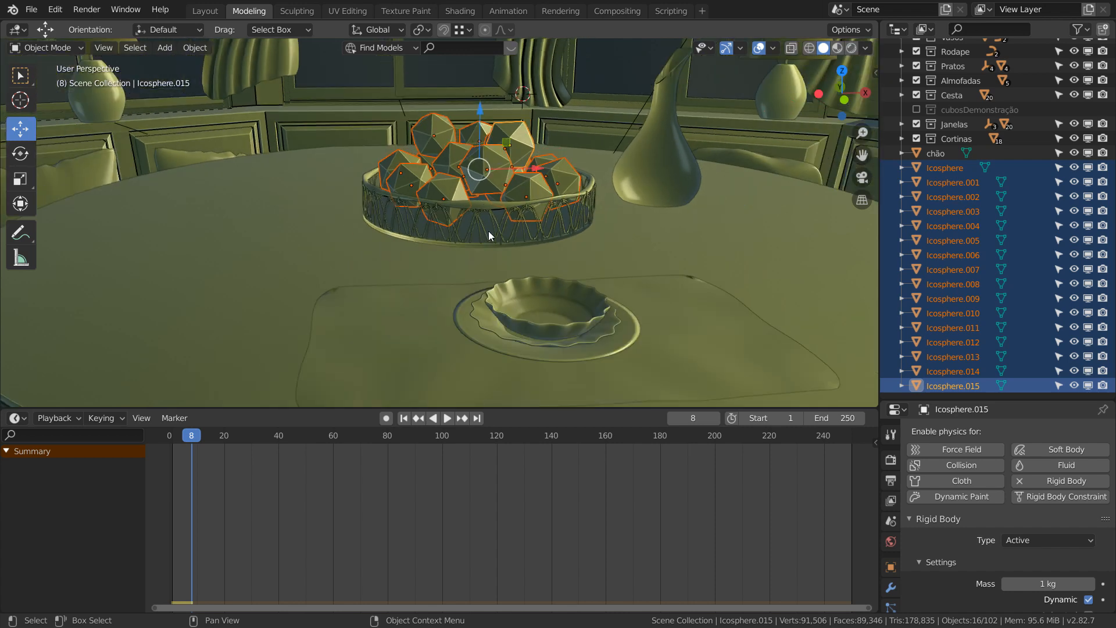
{"action": "scroll", "coordinate": [489, 235], "scroll_direction": "down", "scroll_amount": 2}
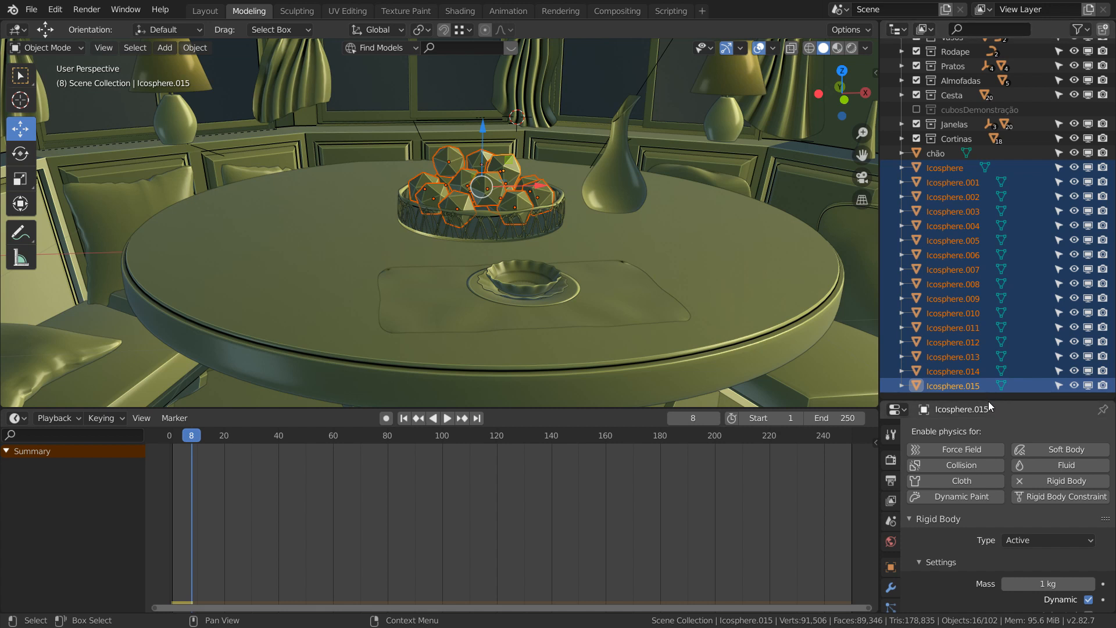
{"action": "left_click_drag", "start_coordinate": [988, 401], "coordinate": [985, 184]}
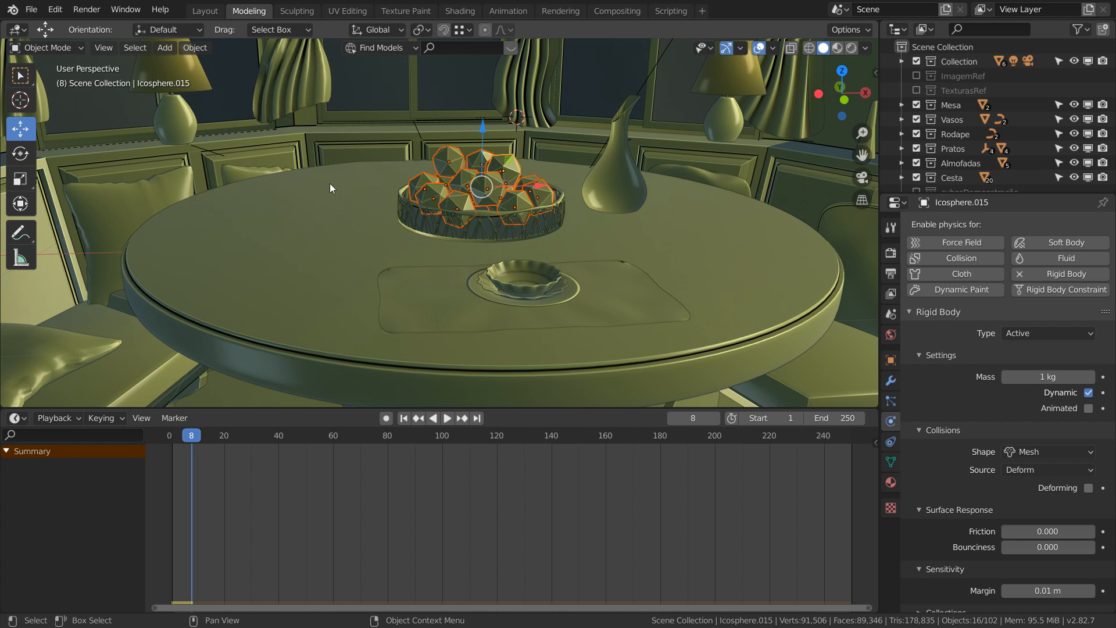
{"action": "key", "text": "ctrl+a"}
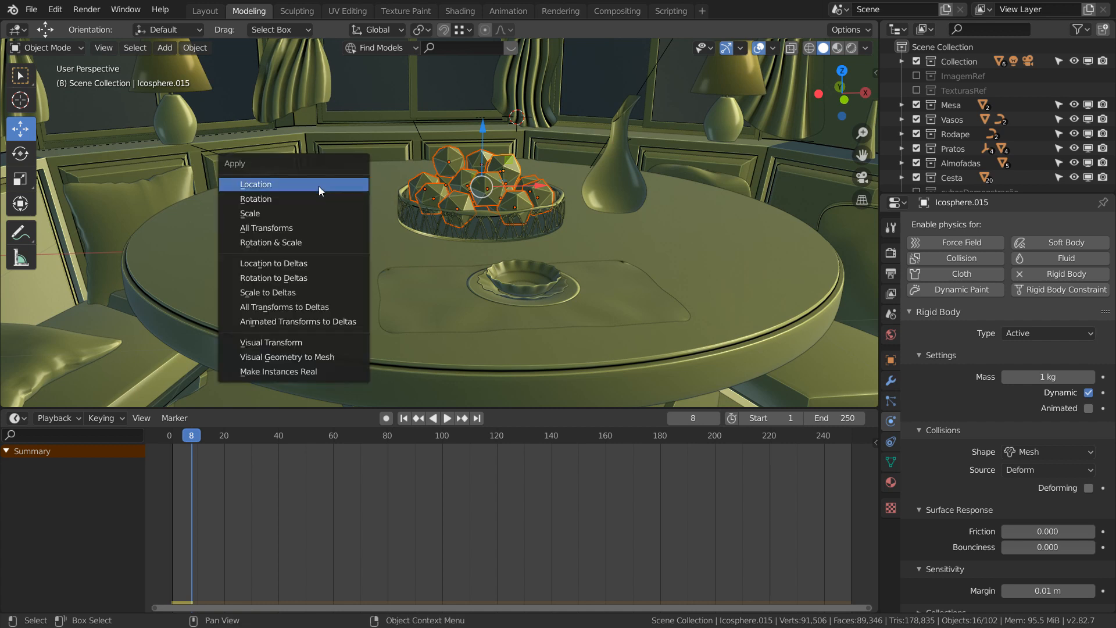
{"action": "left_click", "coordinate": [273, 229]}
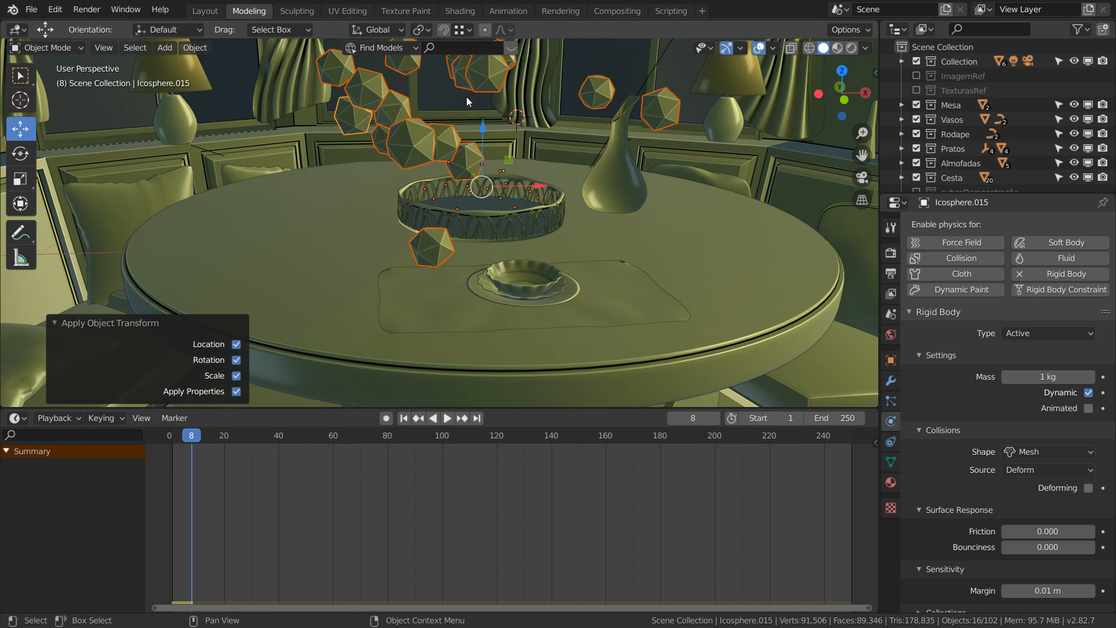
{"action": "scroll", "coordinate": [550, 244], "scroll_direction": "down", "scroll_amount": 4}
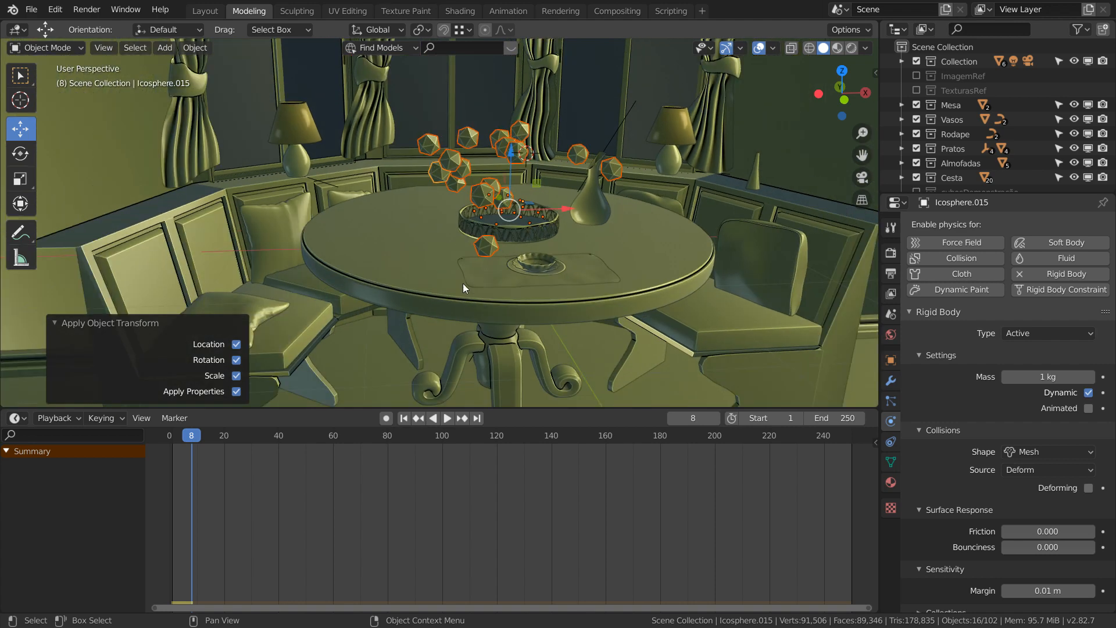
{"action": "left_click", "coordinate": [236, 345]}
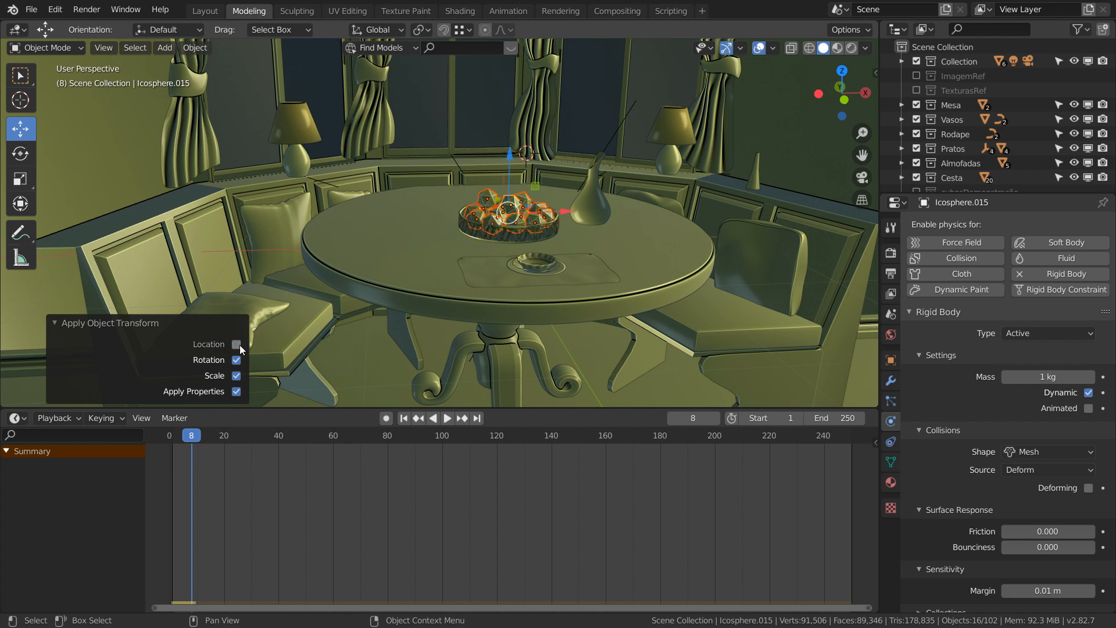
Lower the selected ico spheres 0.0106 m along the global Z axis into the basket
{"action": "key", "text": "g"}
{"action": "key", "text": "z"}
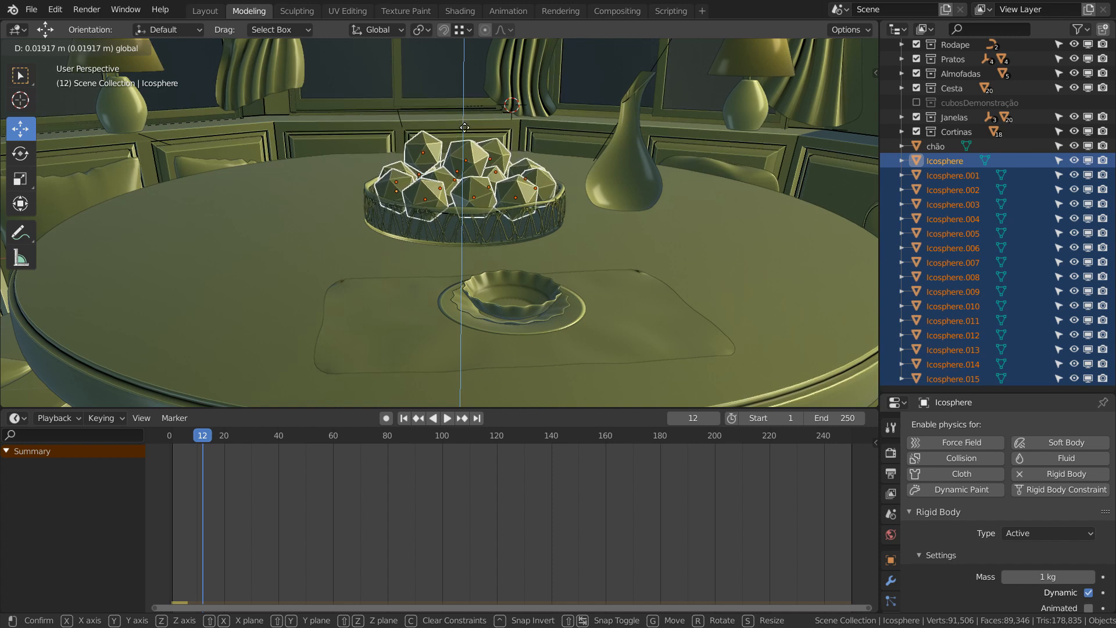
{"action": "left_click", "coordinate": [465, 135]}
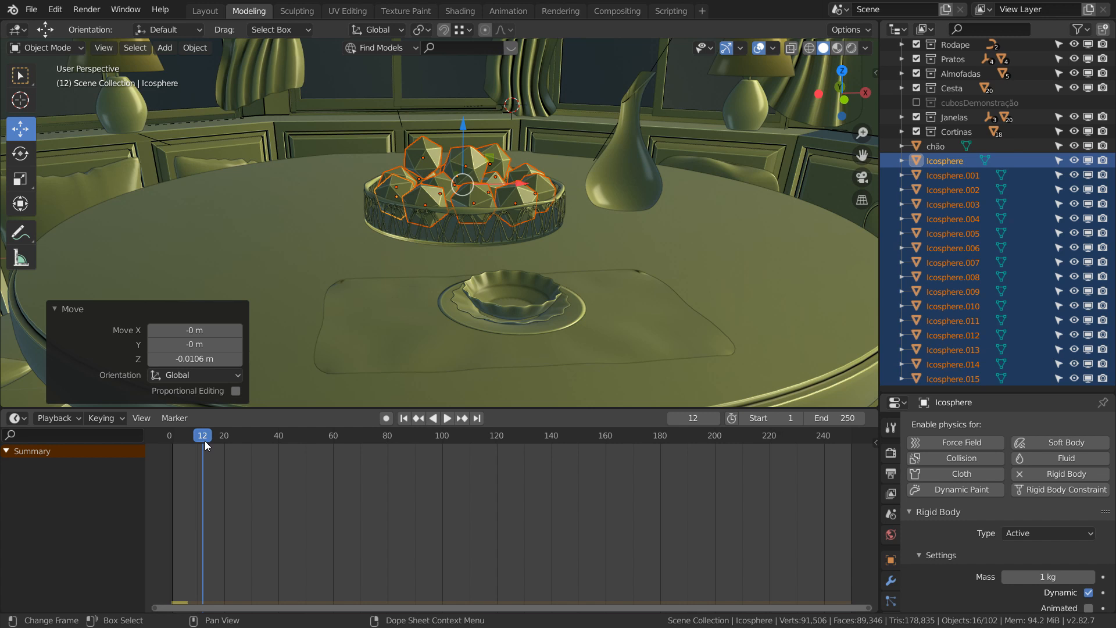
Return the timeline to frame 0, briefly test the playback, and remove the rigid body physics from the selected ico spheres
{"action": "left_click", "coordinate": [169, 435]}
{"action": "key", "text": "space"}
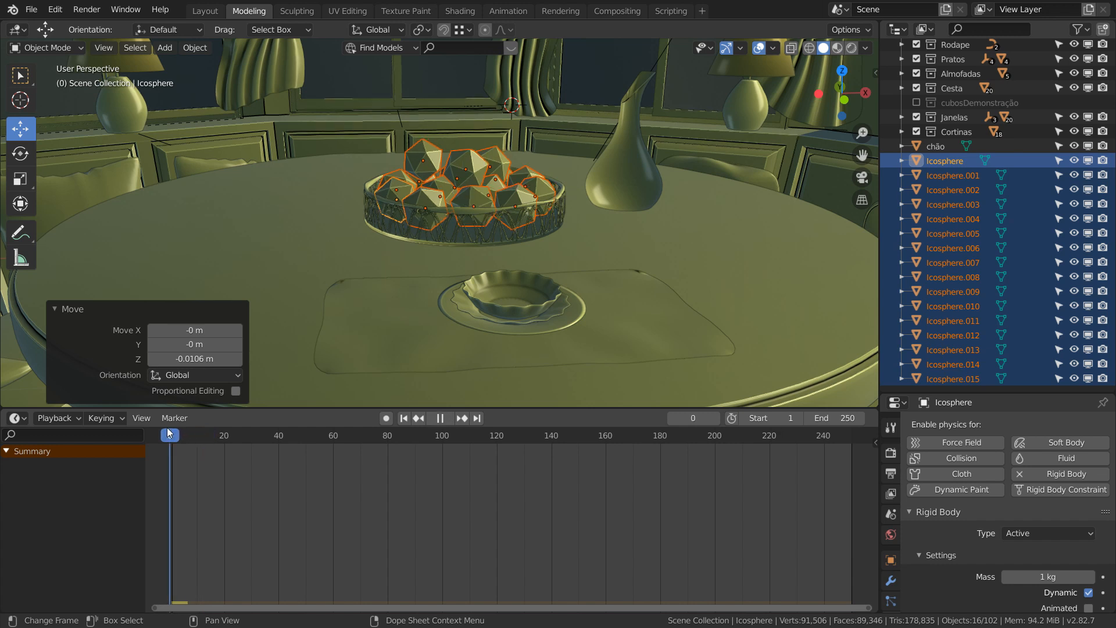
{"action": "key", "text": "space"}
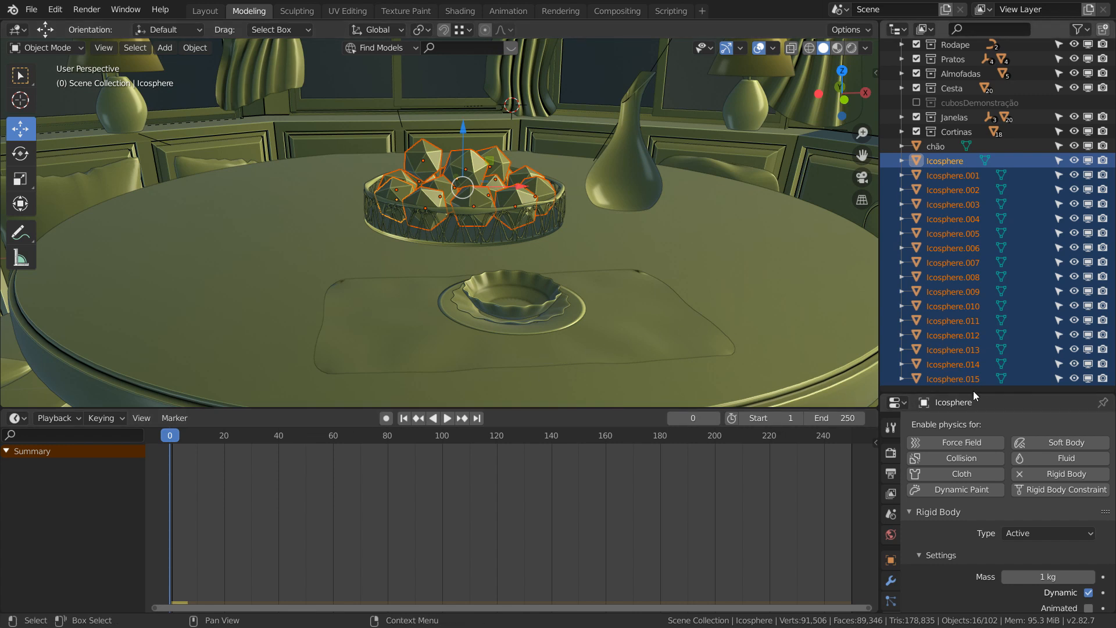
{"action": "left_click_drag", "start_coordinate": [972, 391], "coordinate": [963, 167]}
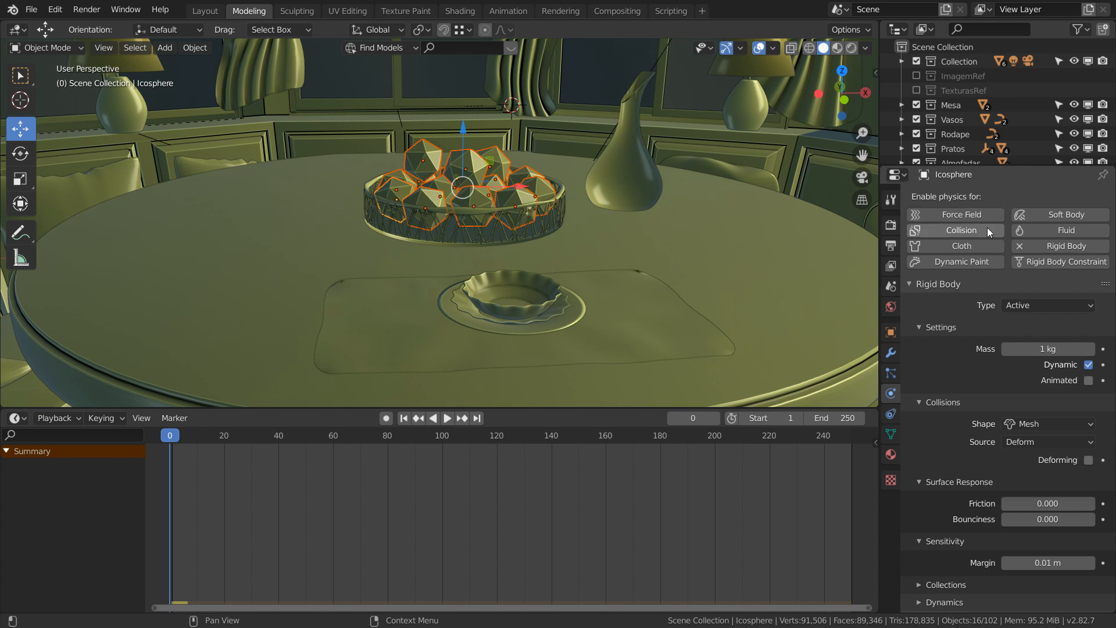
{"action": "left_click", "coordinate": [1057, 245]}
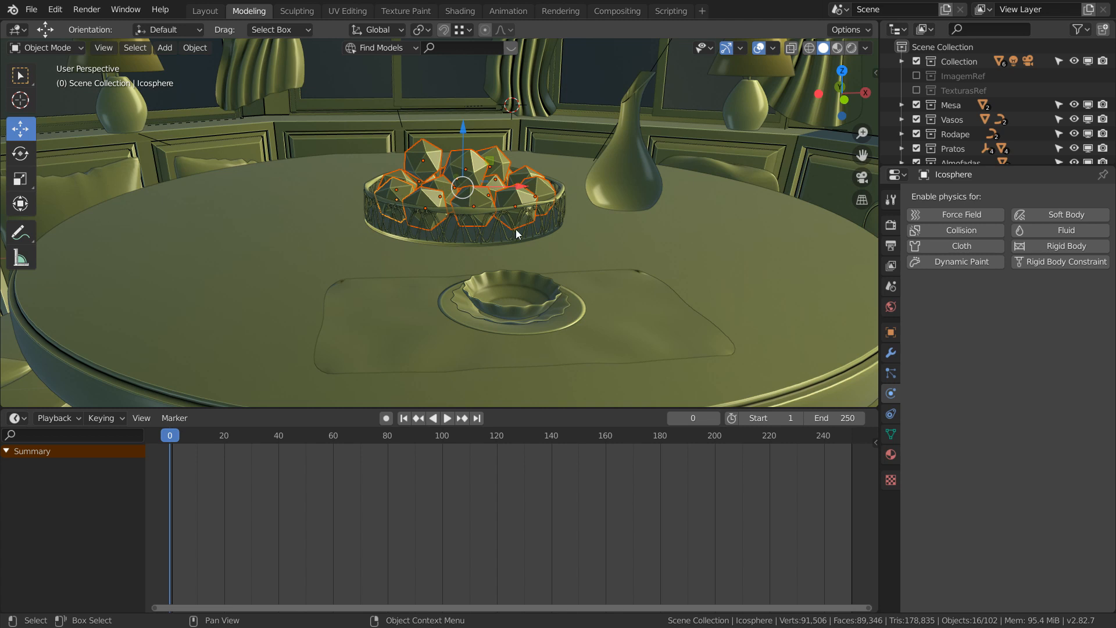
Select the basket's Circle and all its RA - BezierCurve.002 strips in the Cesta collection and remove their rigid body physics
{"action": "left_click", "coordinate": [455, 212]}
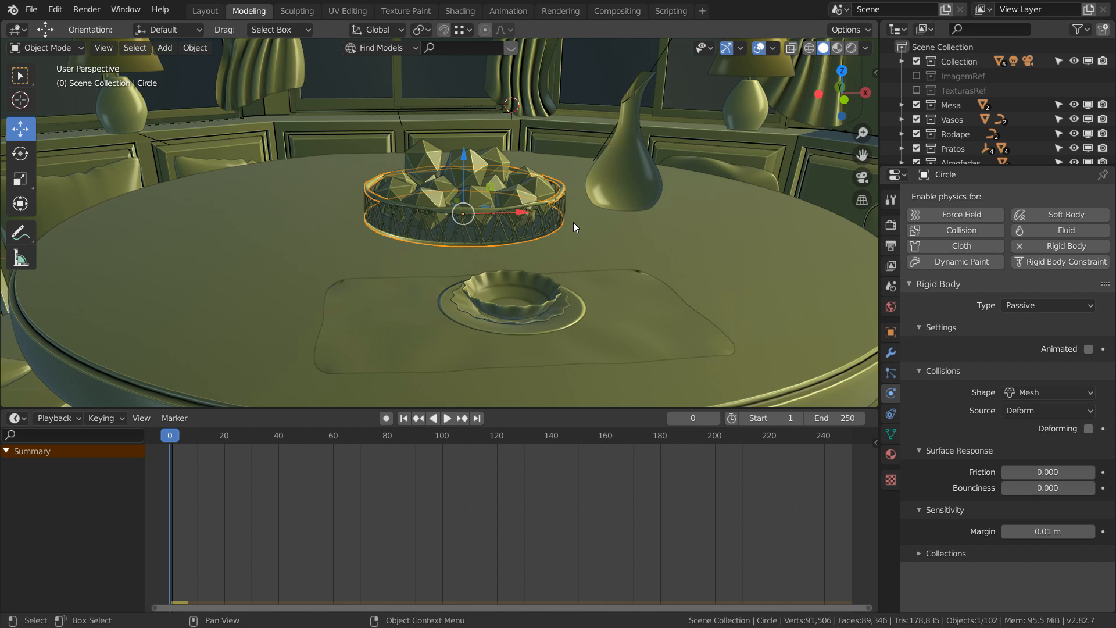
{"action": "left_click", "coordinate": [456, 228]}
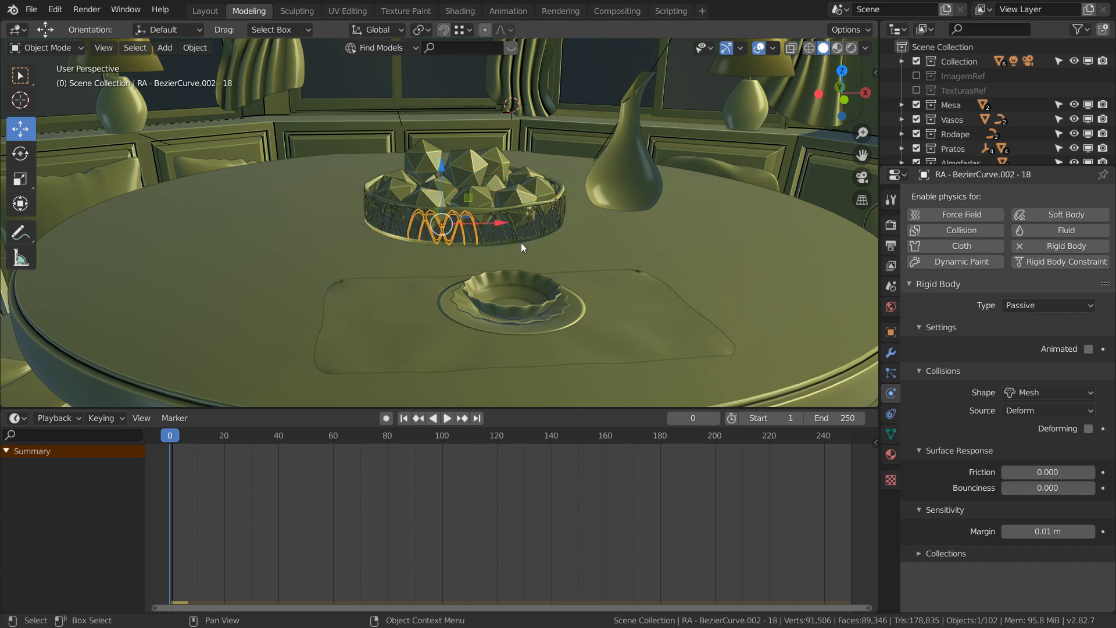
{"action": "left_click", "coordinate": [523, 242], "text": "shift"}
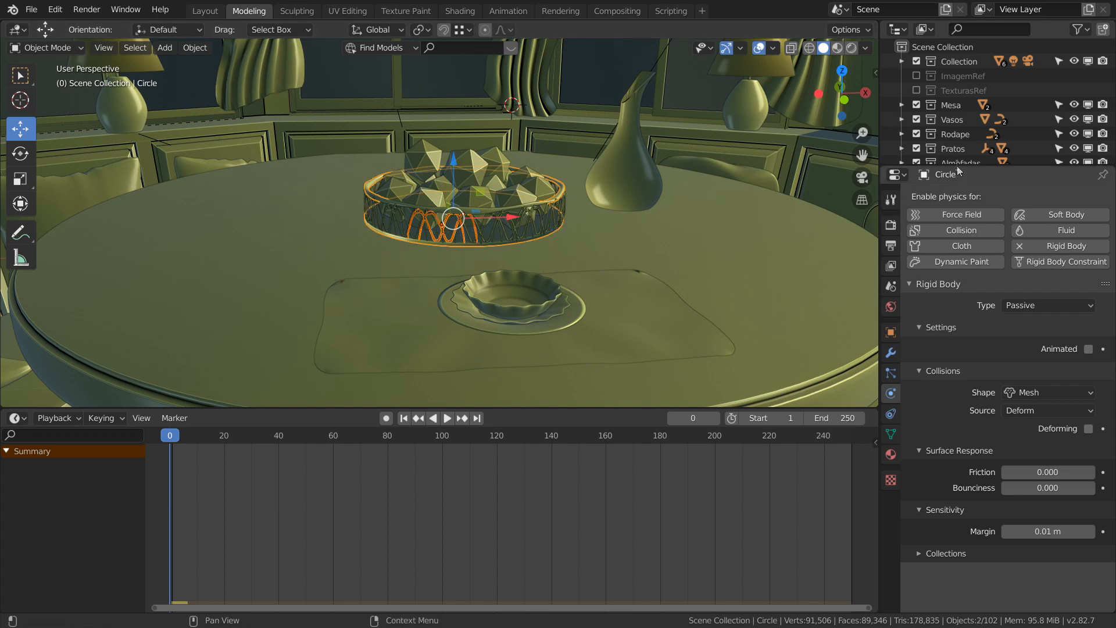
{"action": "left_click_drag", "start_coordinate": [957, 167], "coordinate": [974, 332]}
{"action": "left_click", "coordinate": [902, 177]}
{"action": "left_click", "coordinate": [1019, 208]}
{"action": "scroll", "coordinate": [1000, 249], "scroll_direction": "down", "scroll_amount": 8}
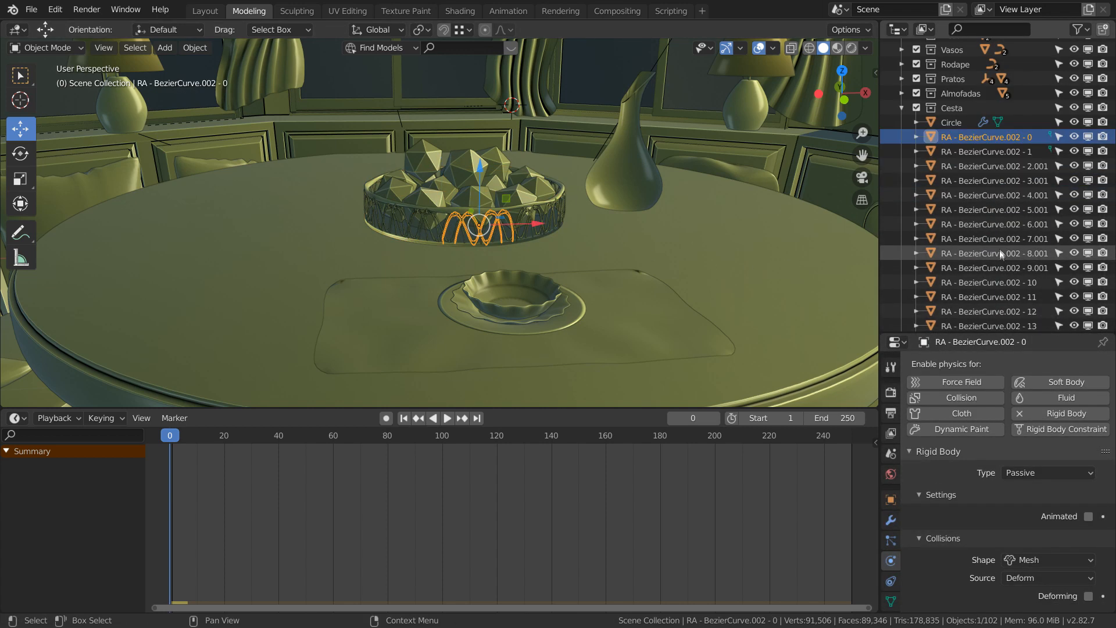
{"action": "left_click", "coordinate": [981, 236], "text": "shift"}
{"action": "left_click", "coordinate": [523, 240], "text": "shift"}
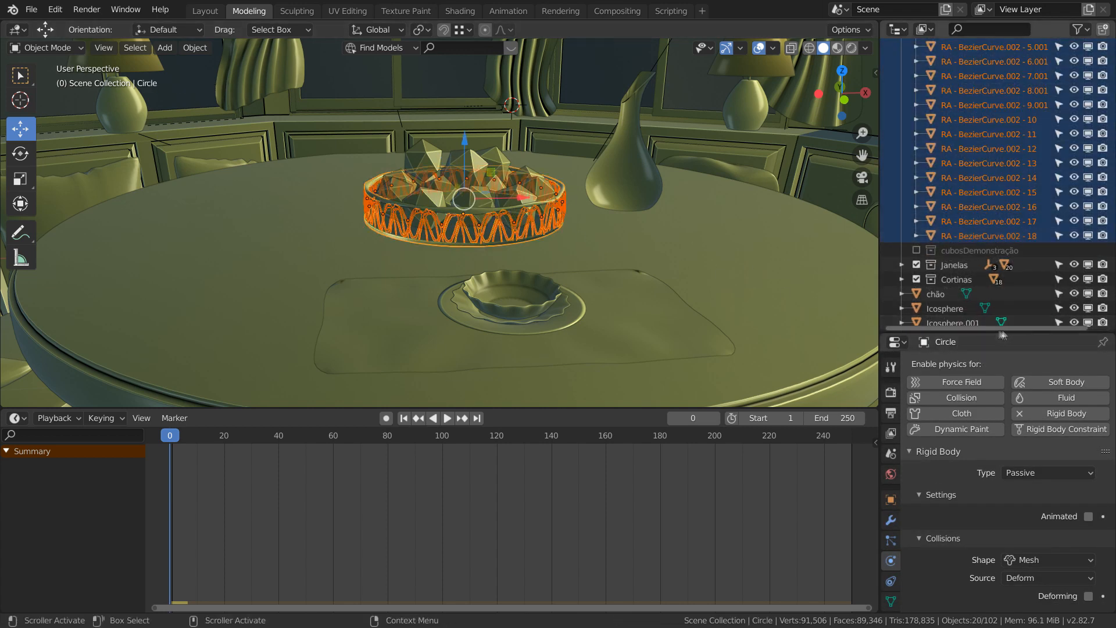
{"action": "left_click_drag", "start_coordinate": [984, 334], "coordinate": [989, 168]}
{"action": "left_click", "coordinate": [1020, 248]}
{"action": "scroll", "coordinate": [650, 240], "scroll_direction": "down", "scroll_amount": 4}
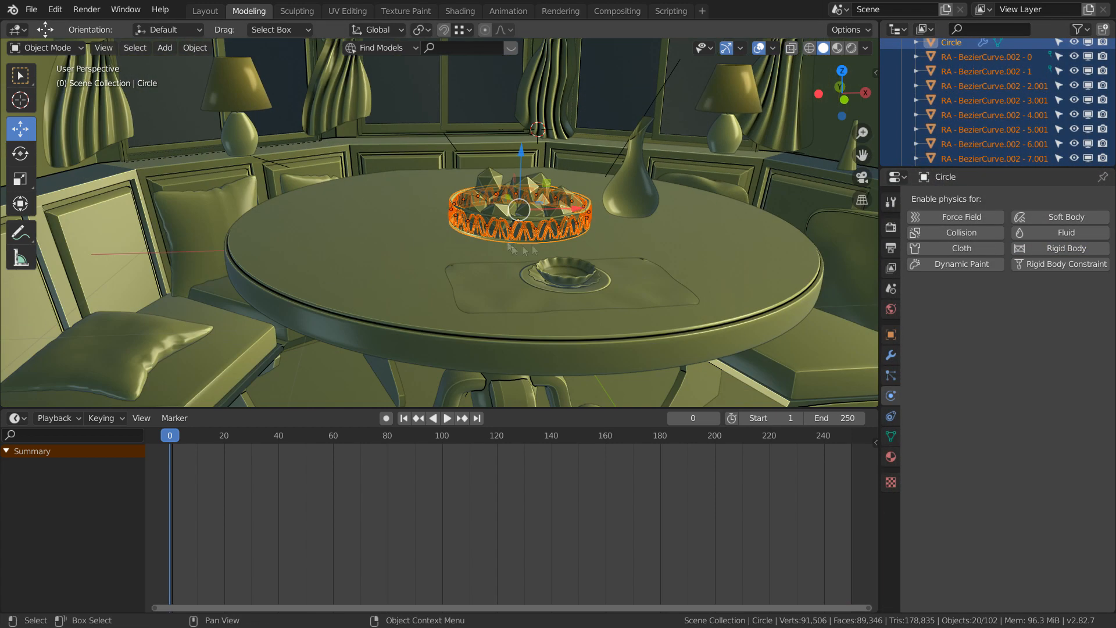